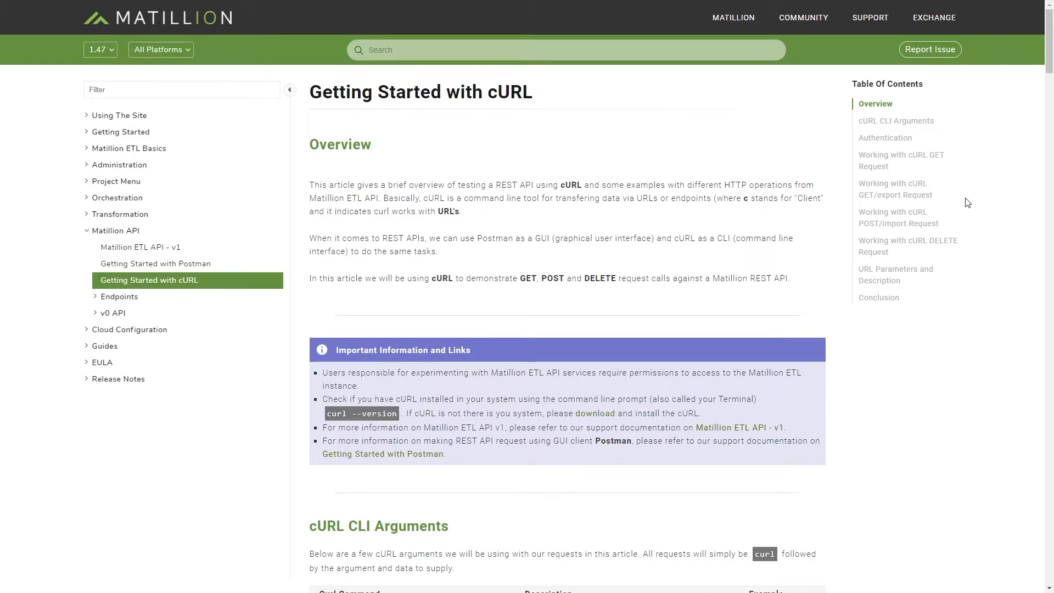
Step: Scroll the Getting Started with cURL article down to its cURL CLI Arguments table
scroll(967, 203, "down", 5)
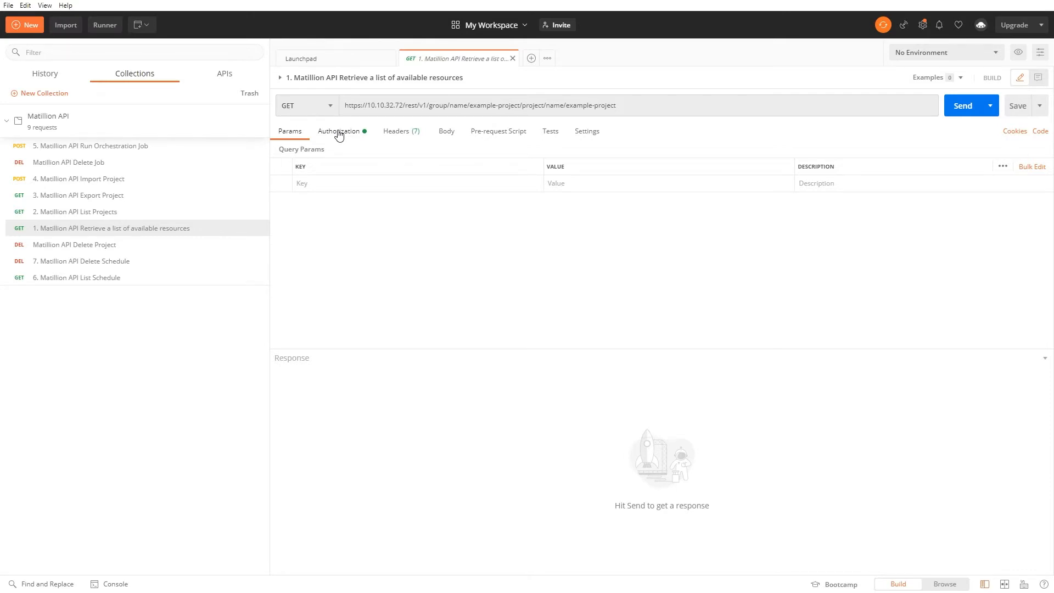
Step: Show the Basic Auth username and password on the resources request's Authorization tab
left_click(339, 132)
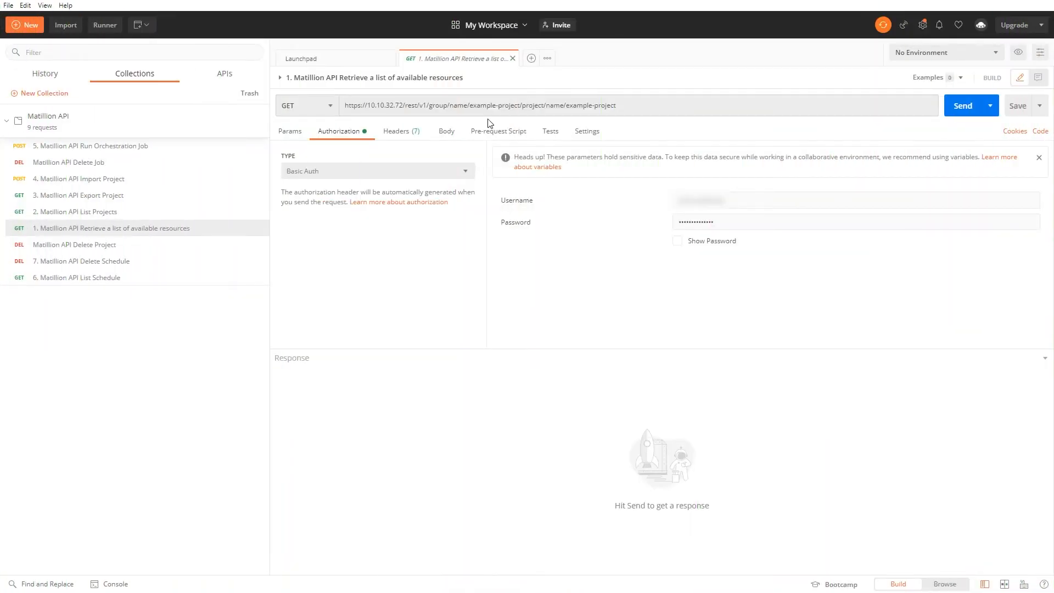
Step: Change 'example-project' to 'example-group' in the group part of the request URL
left_click_drag(520, 105, 498, 105)
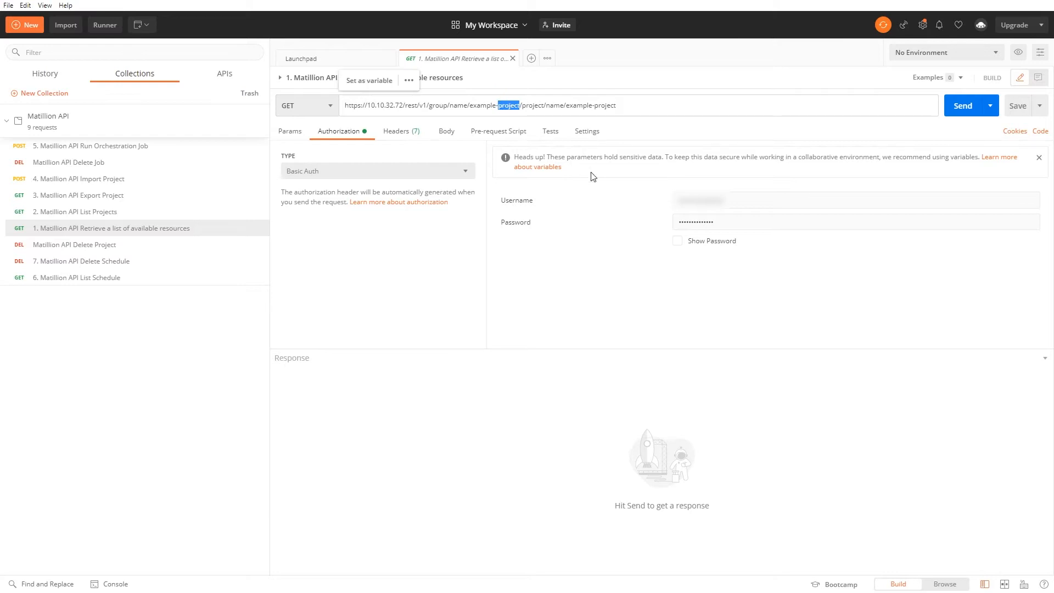
type("group")
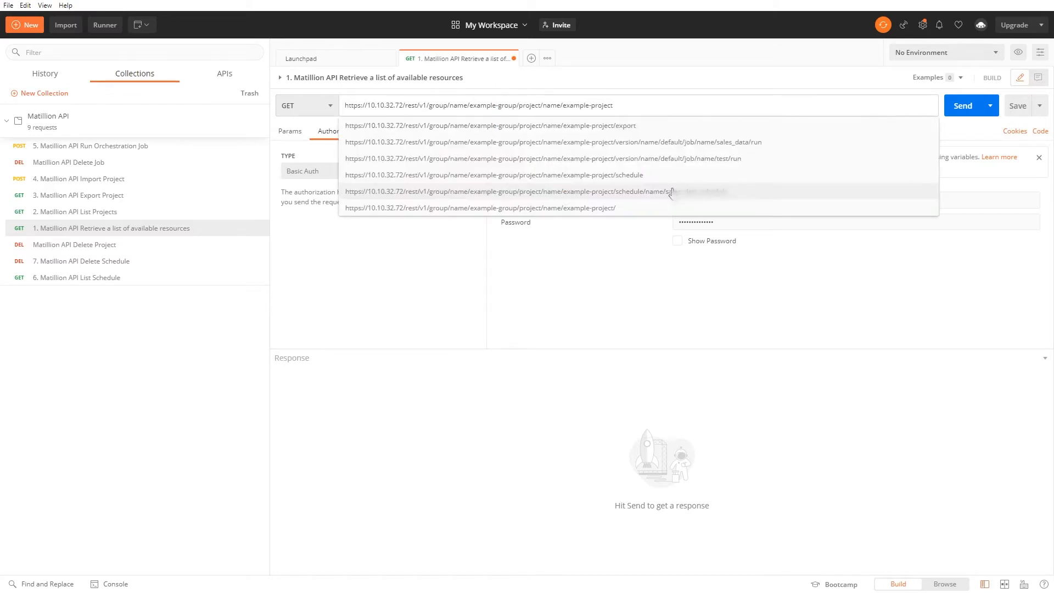
left_click(517, 328)
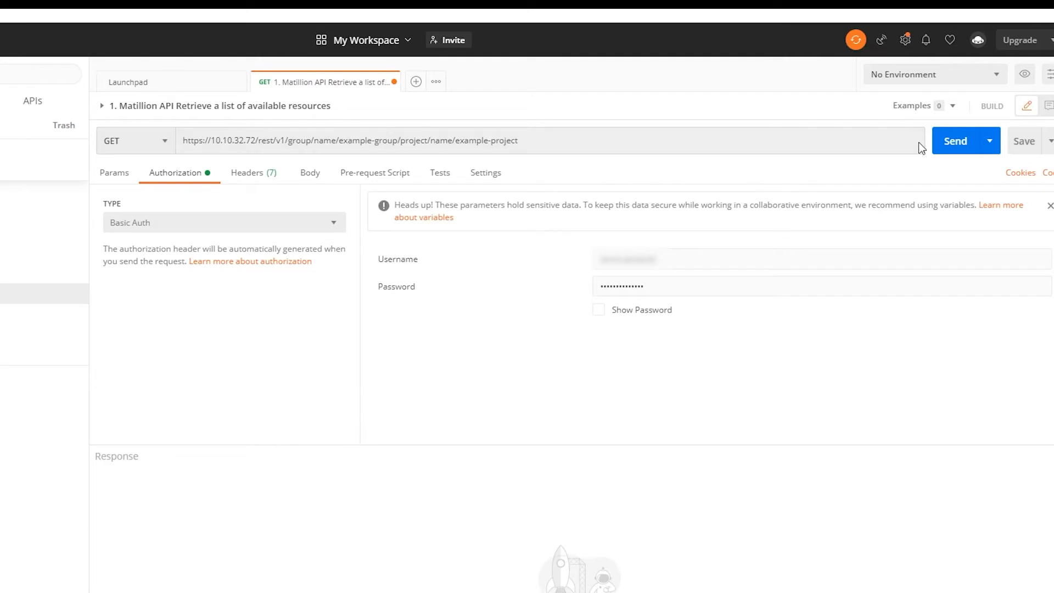
Step: Send the resources request and browse the 200 OK JSON endpoint list, including getAllVariableNames
left_click(955, 141)
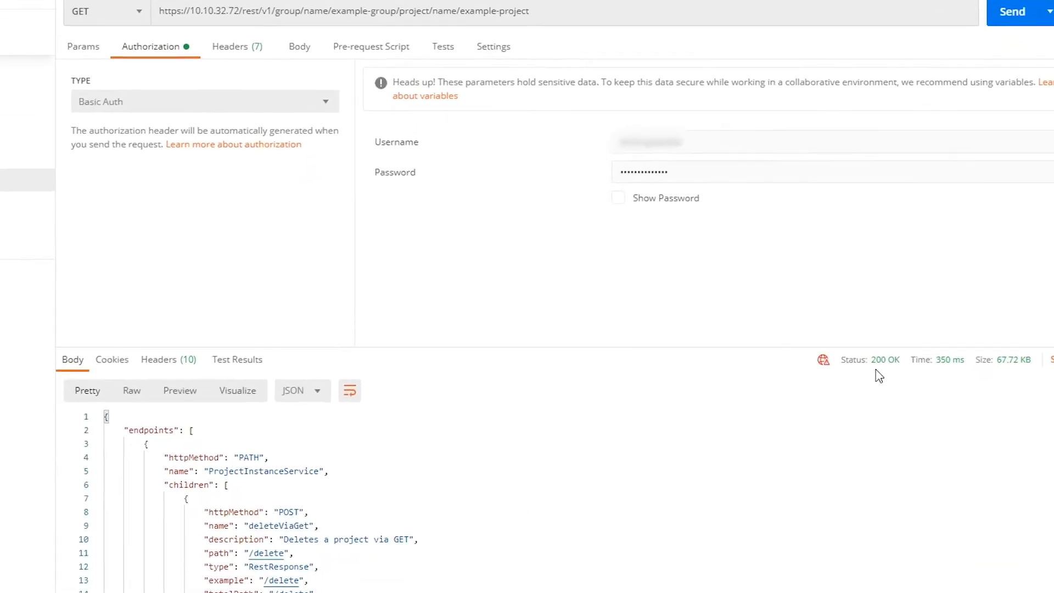
mouse_move(853, 465)
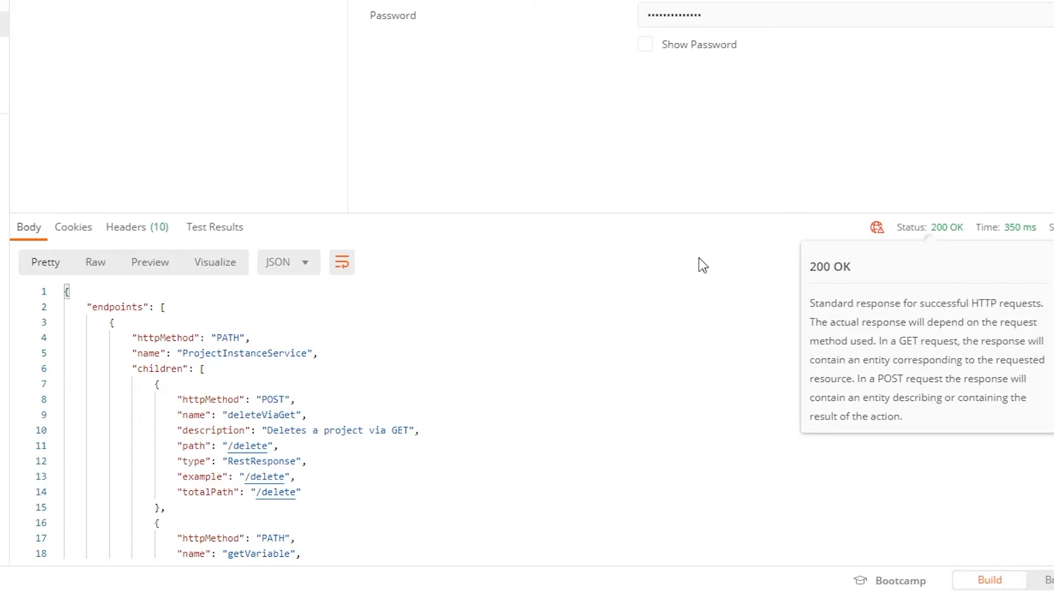
scroll(599, 299, "down", 2)
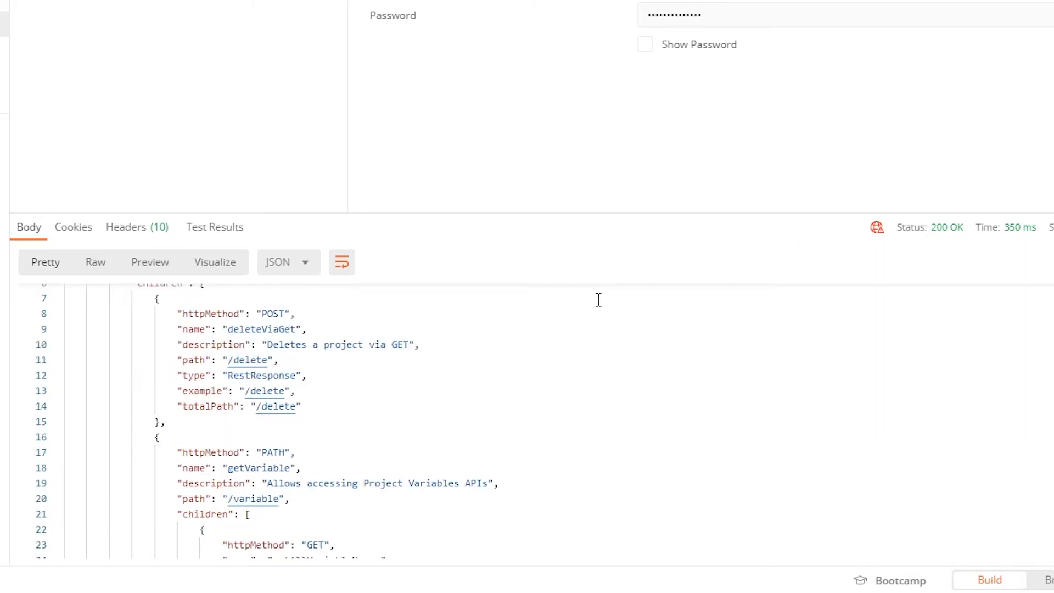
scroll(599, 300, "down", 4)
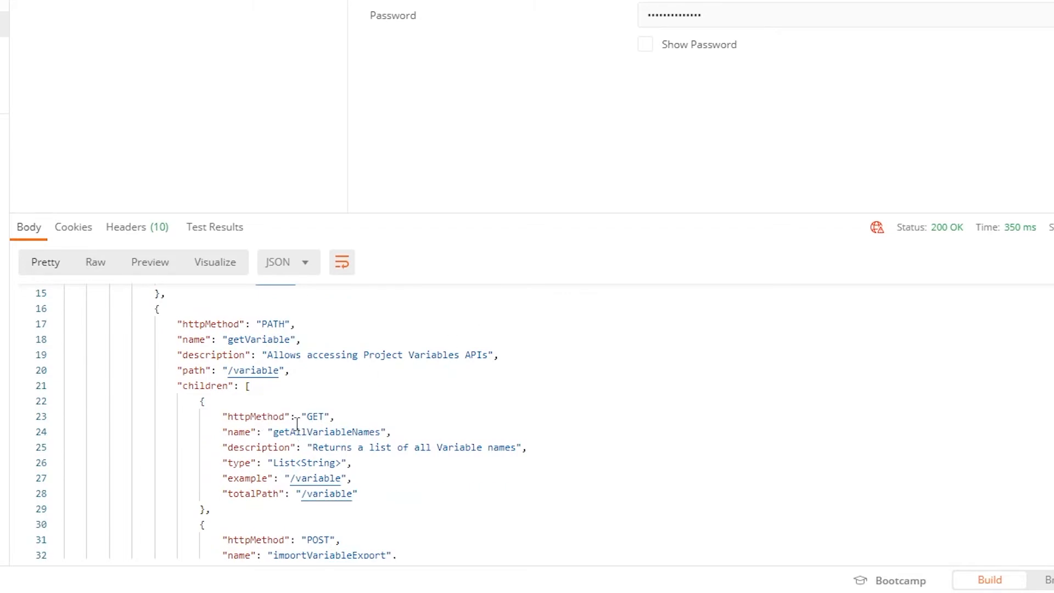
left_click_drag(233, 416, 458, 487)
left_click(501, 466)
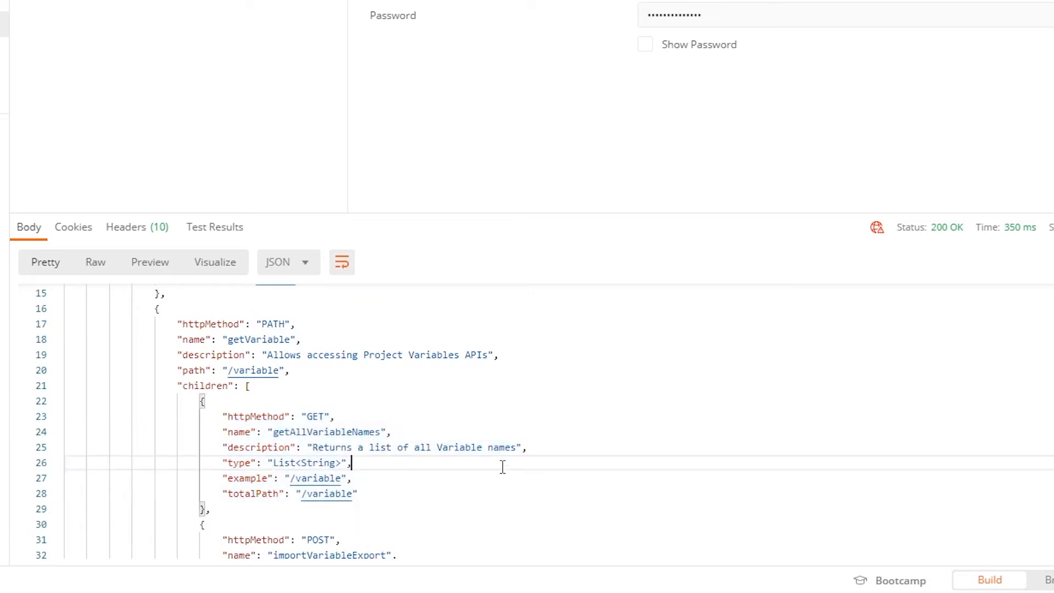
scroll(415, 442, "down", 4)
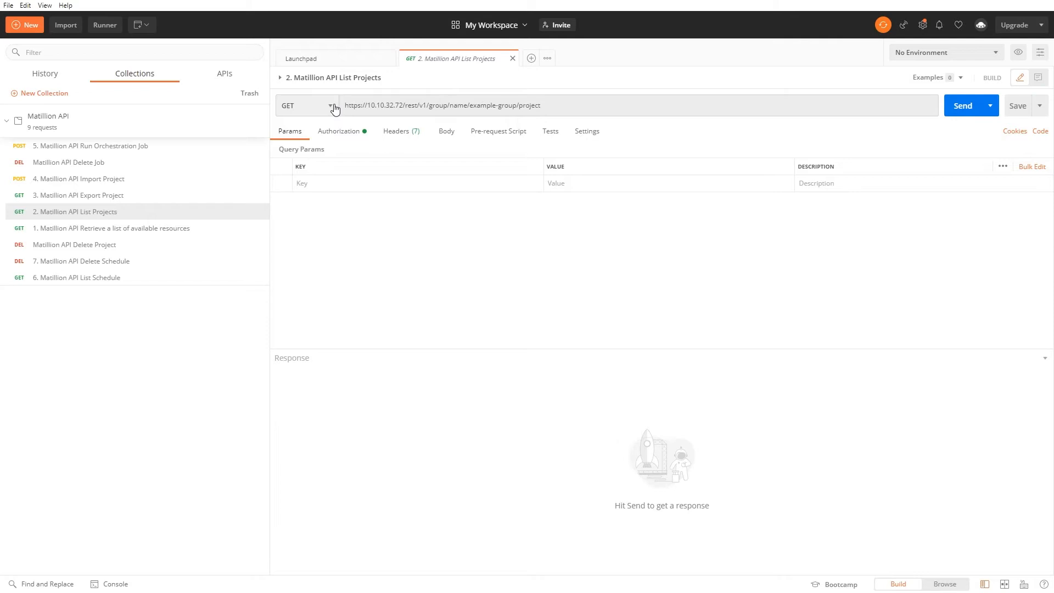
Step: Send the 2. List Projects GET request and confirm example-project appears in the response
left_click(333, 107)
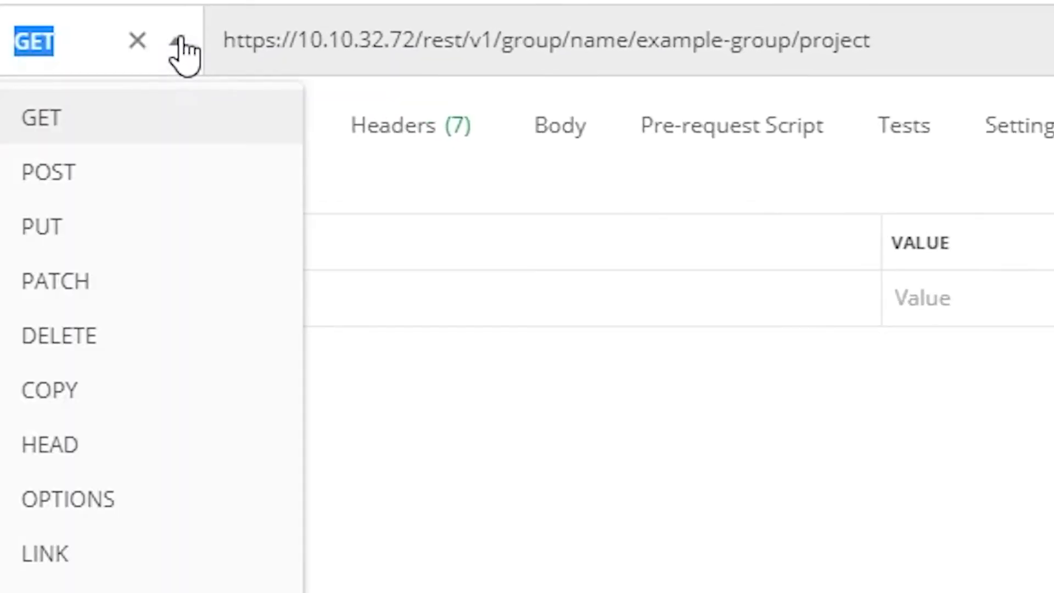
left_click(168, 115)
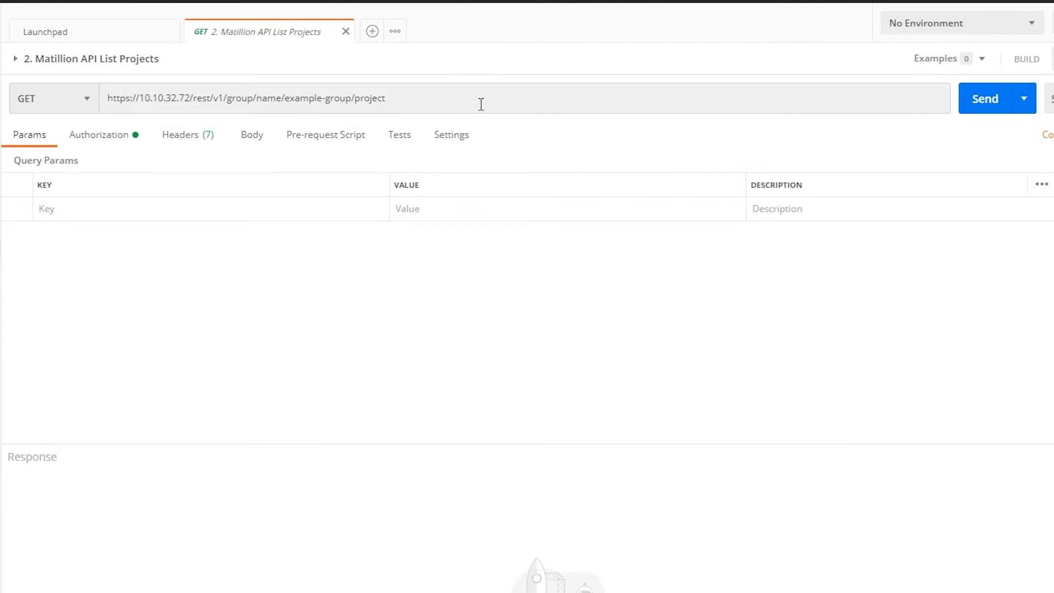
left_click(458, 101)
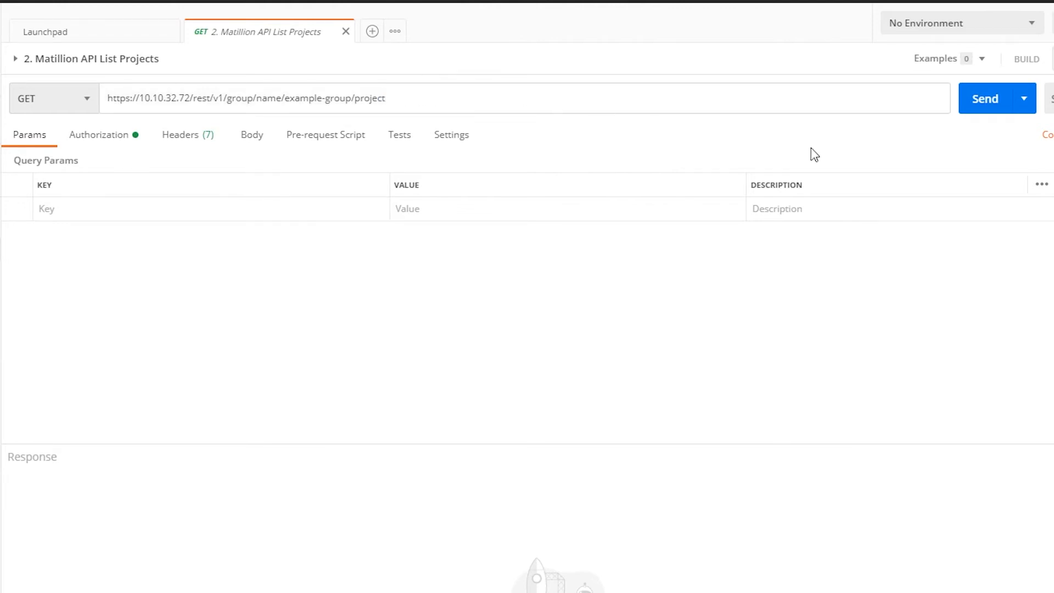
left_click(966, 105)
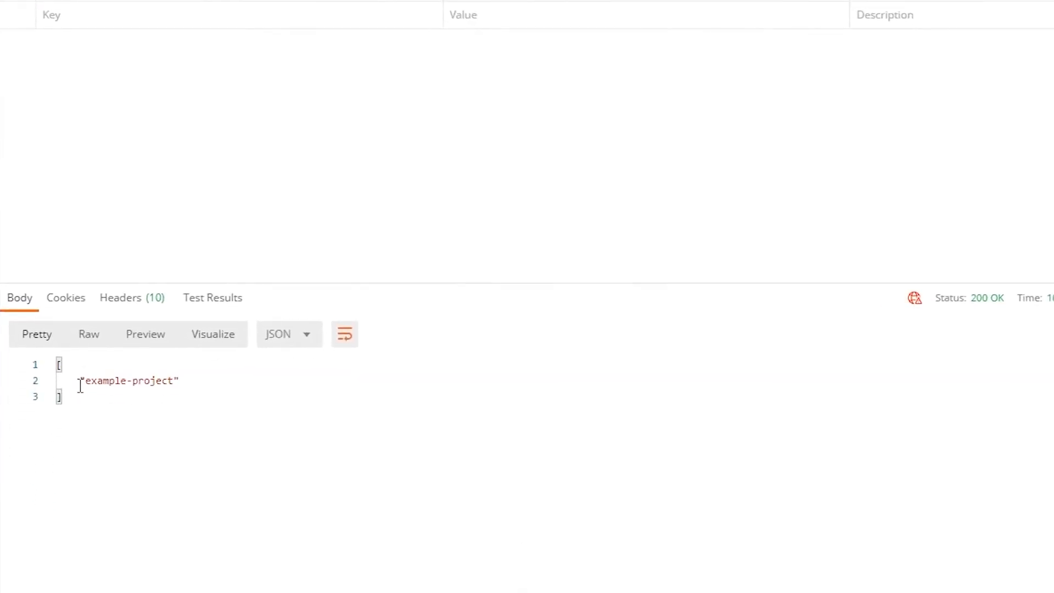
left_click_drag(77, 385, 191, 379)
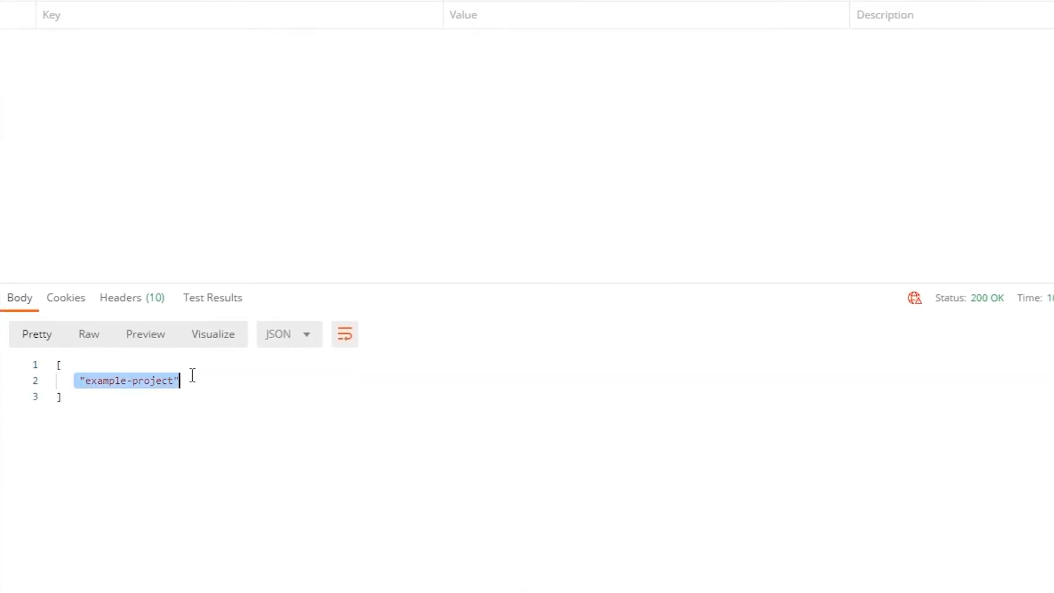
left_click(199, 471)
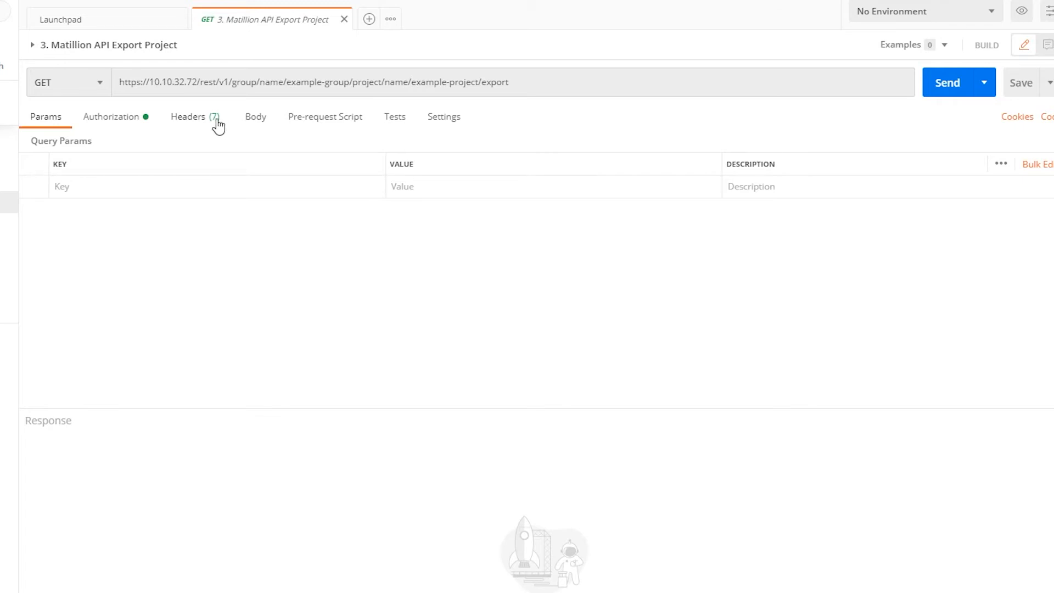
Step: Send the Export Project GET request and scroll through the 12.89 KB example-project JSON export
left_click(99, 85)
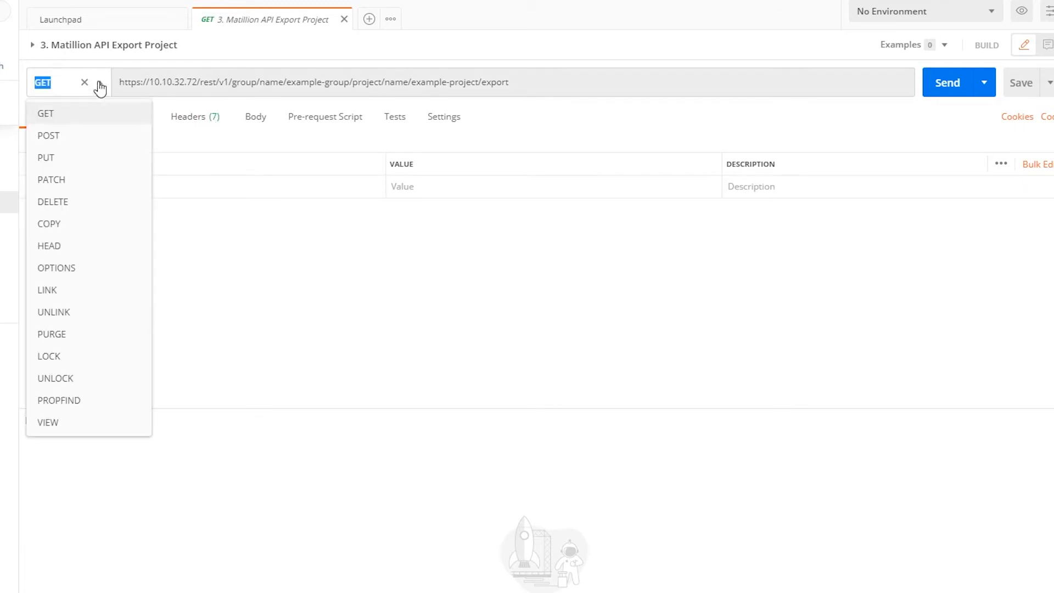
left_click(96, 111)
left_click(240, 120)
left_click(45, 117)
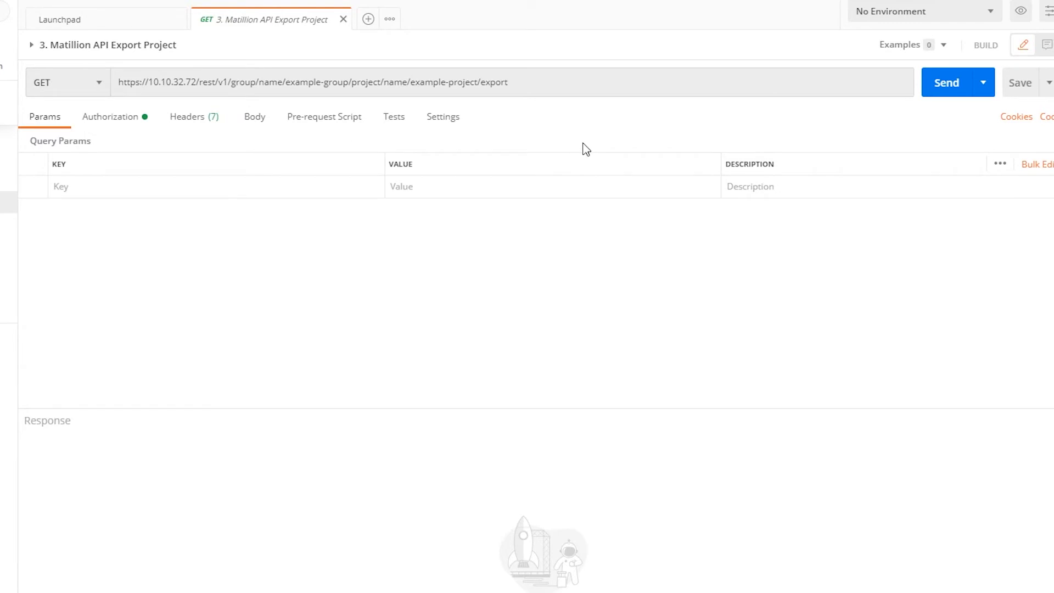
left_click(927, 85)
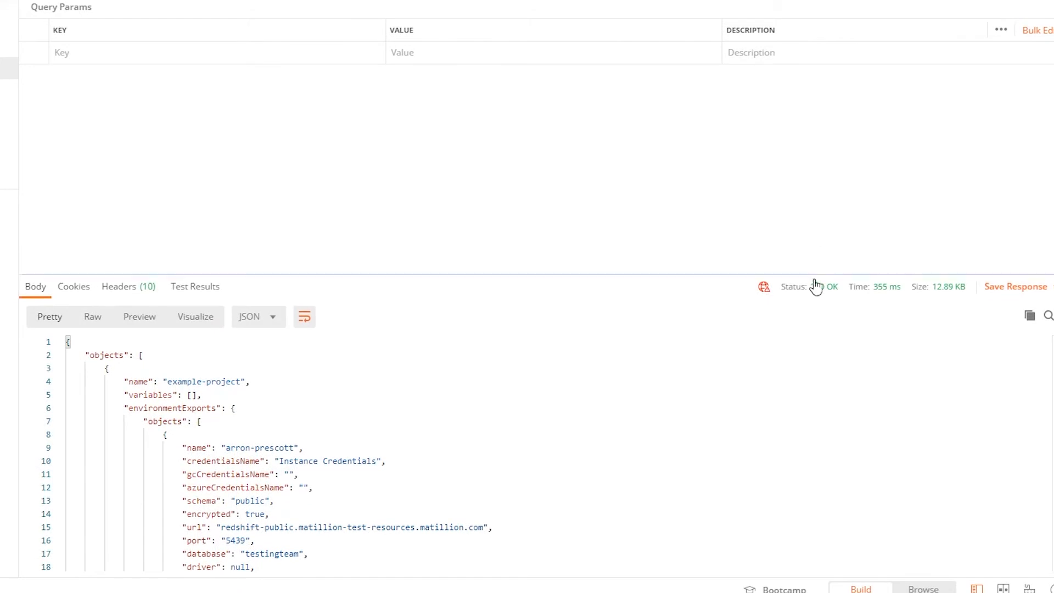
mouse_move(815, 289)
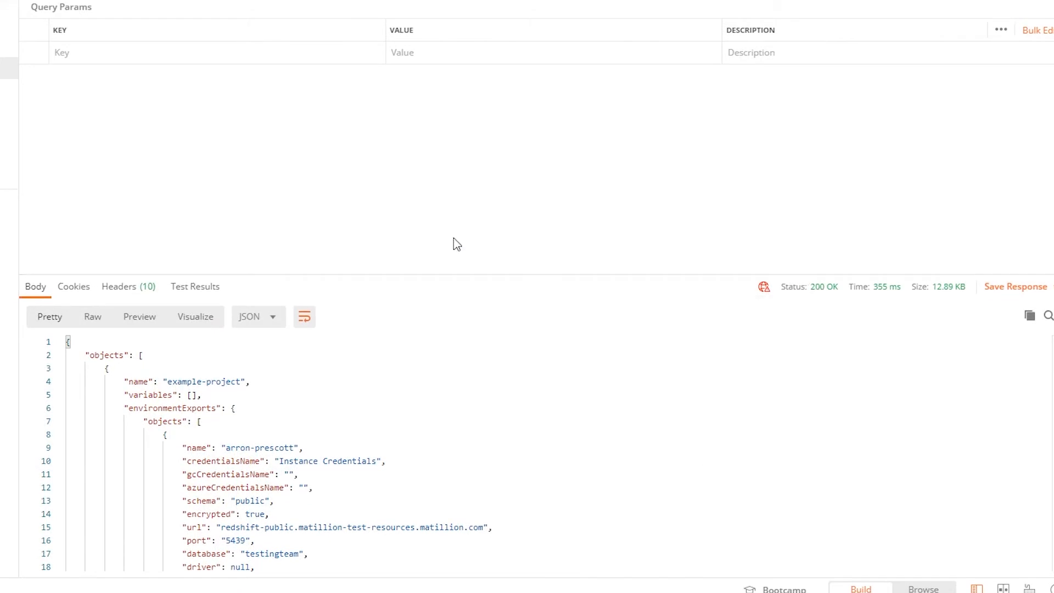
scroll(336, 392, "down", 1)
scroll(337, 392, "down", 4)
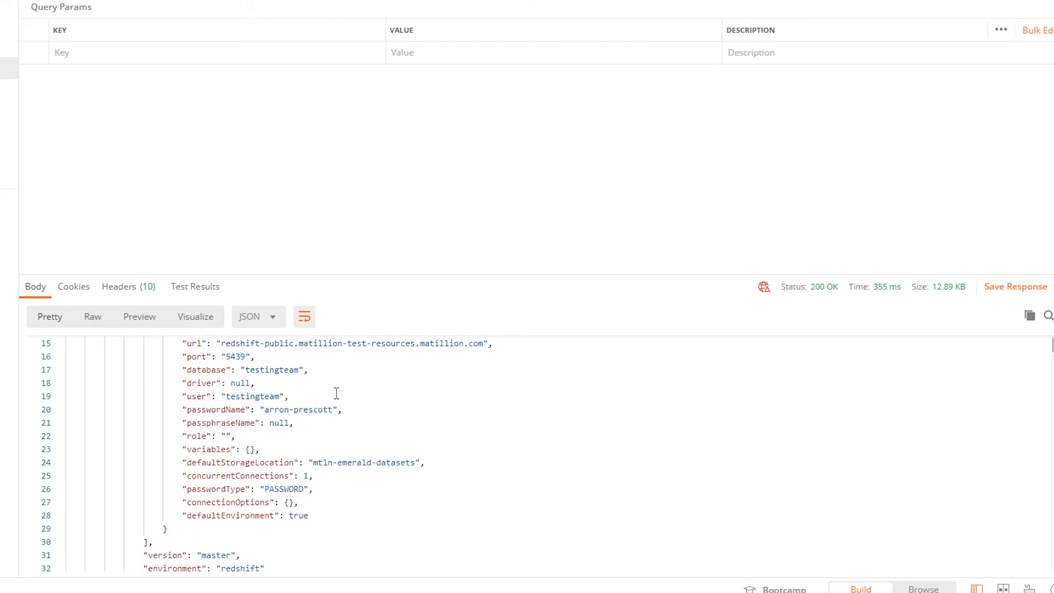
scroll(336, 392, "up", 5)
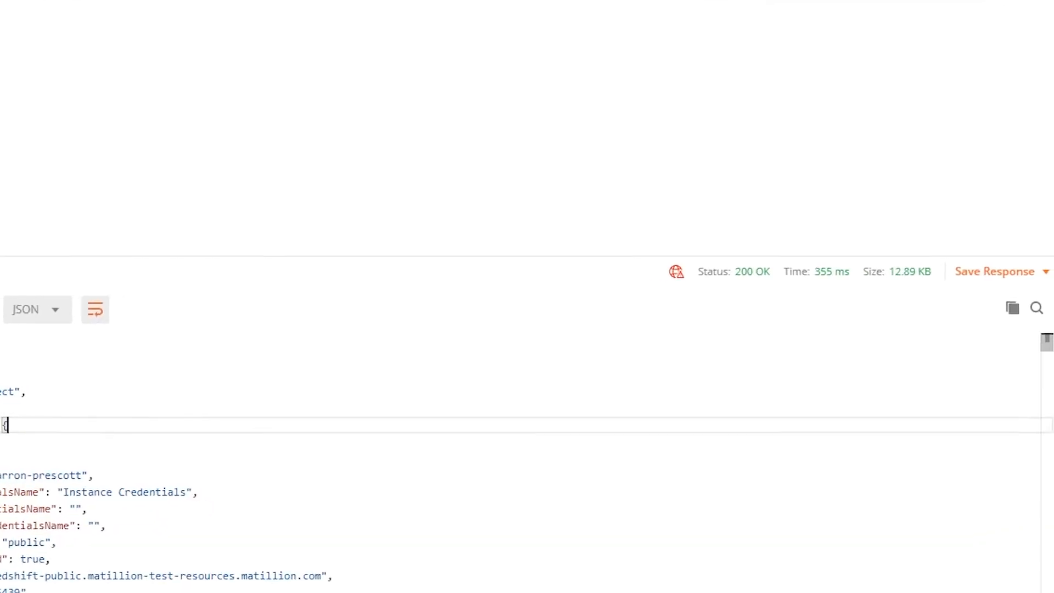
Step: Save the response to a file, renaming it example-project in the POSTMAN test data folder
left_click(1038, 262)
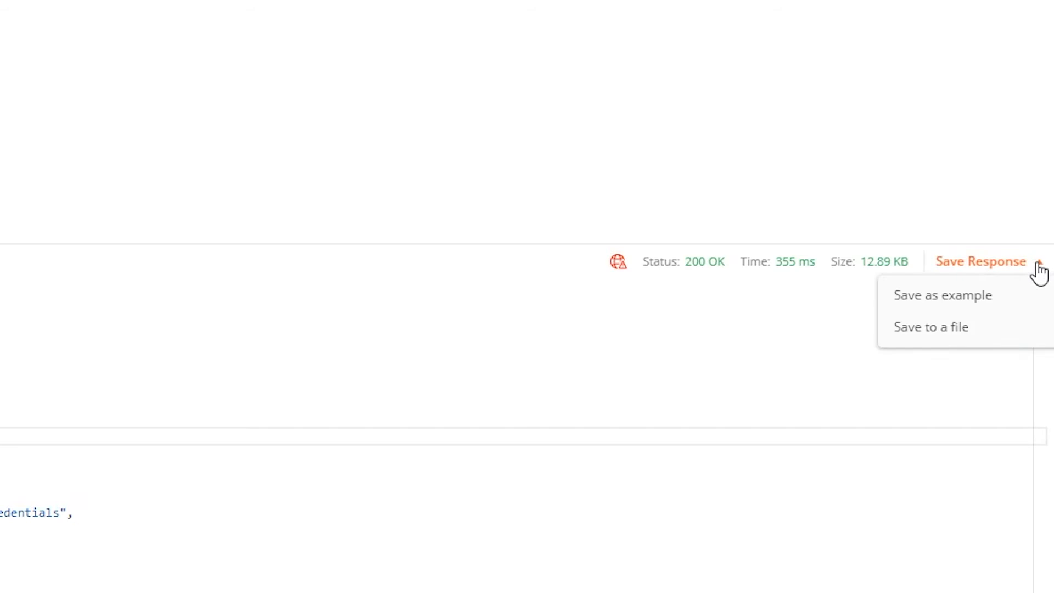
left_click(948, 331)
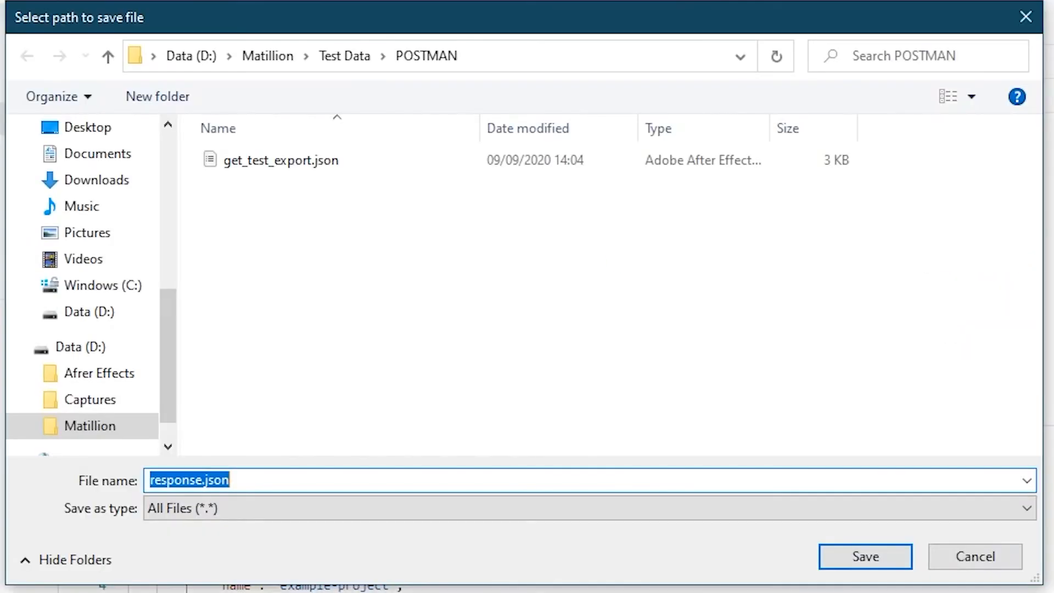
left_click(202, 480)
double_click(205, 481)
type("example-")
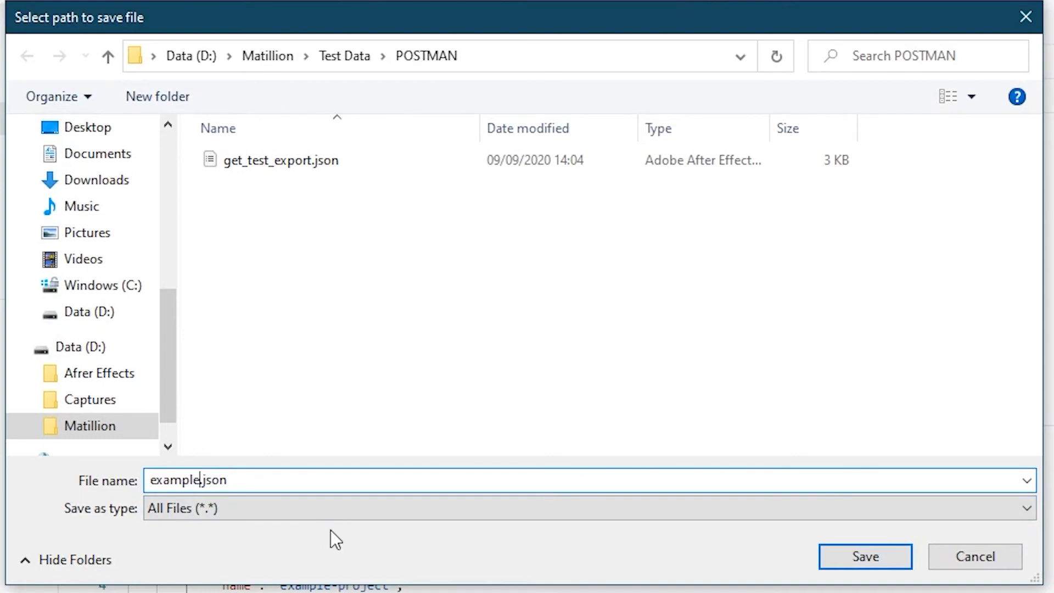
type("project")
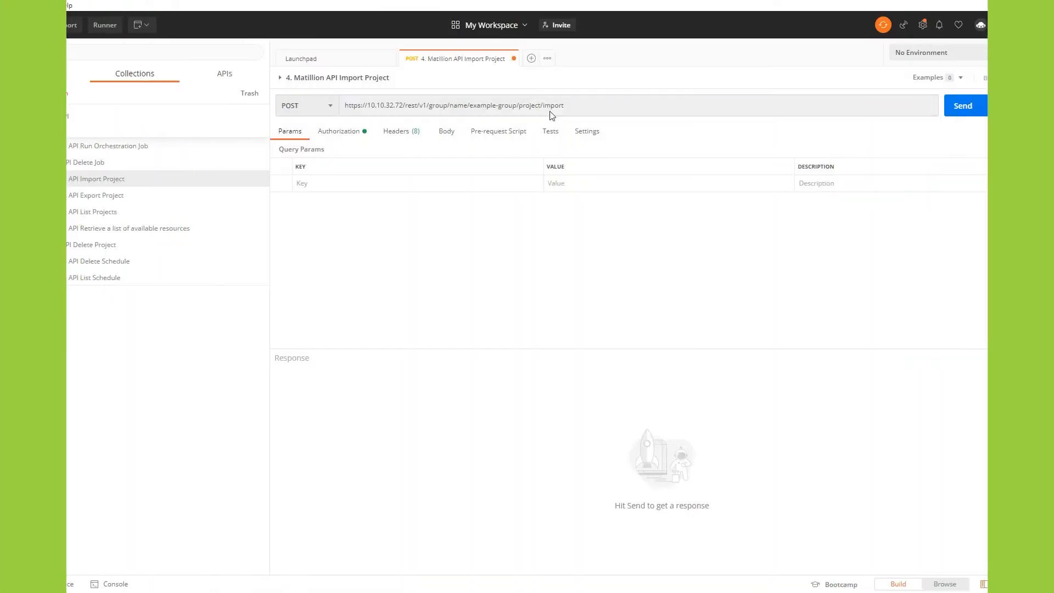
Step: Paste the exported project JSON into the Import Project request's raw body
left_click(447, 131)
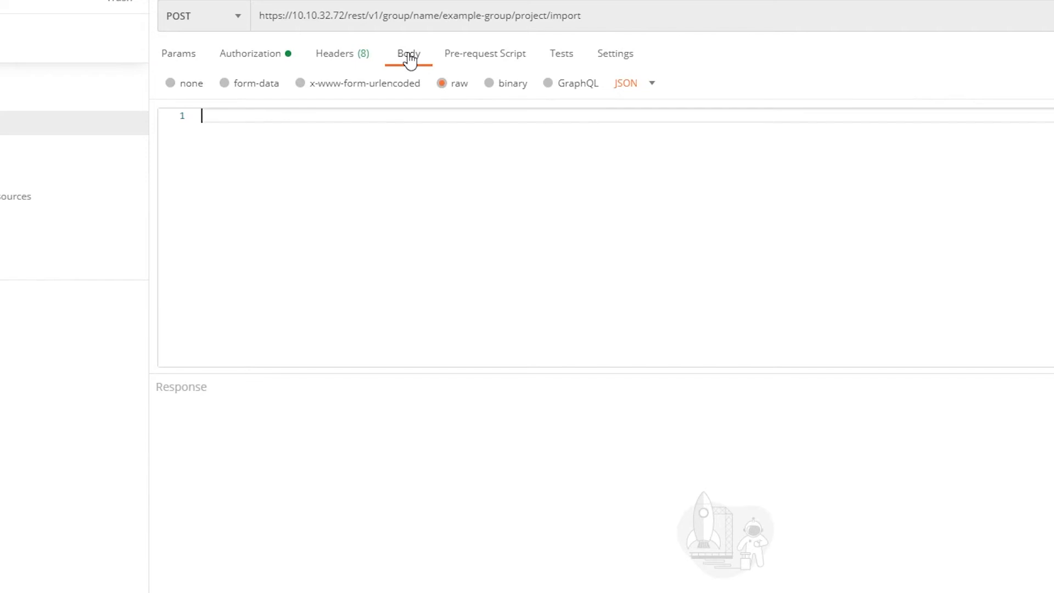
right_click(300, 119)
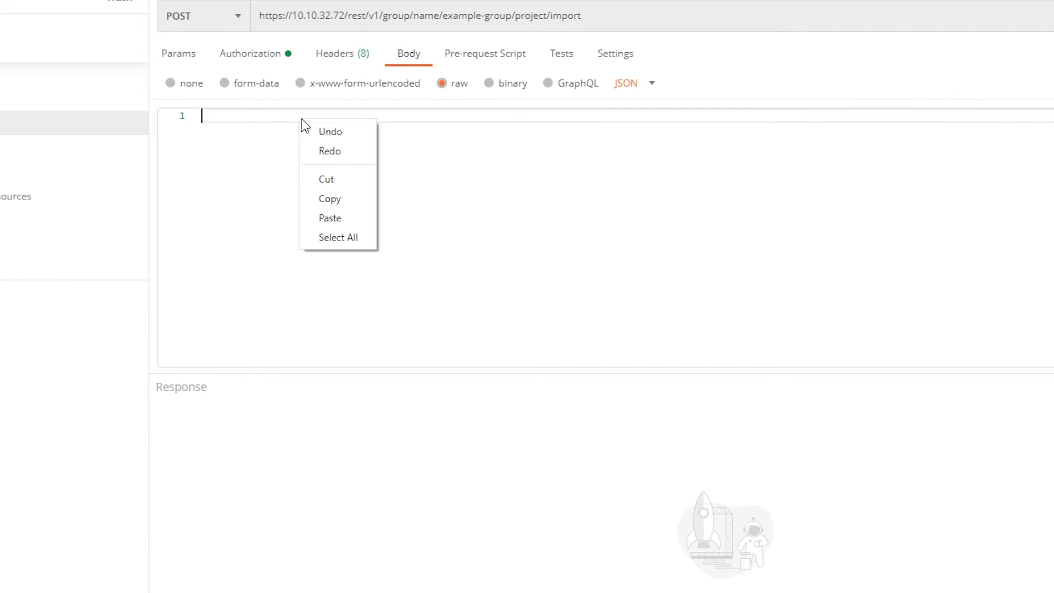
left_click(332, 217)
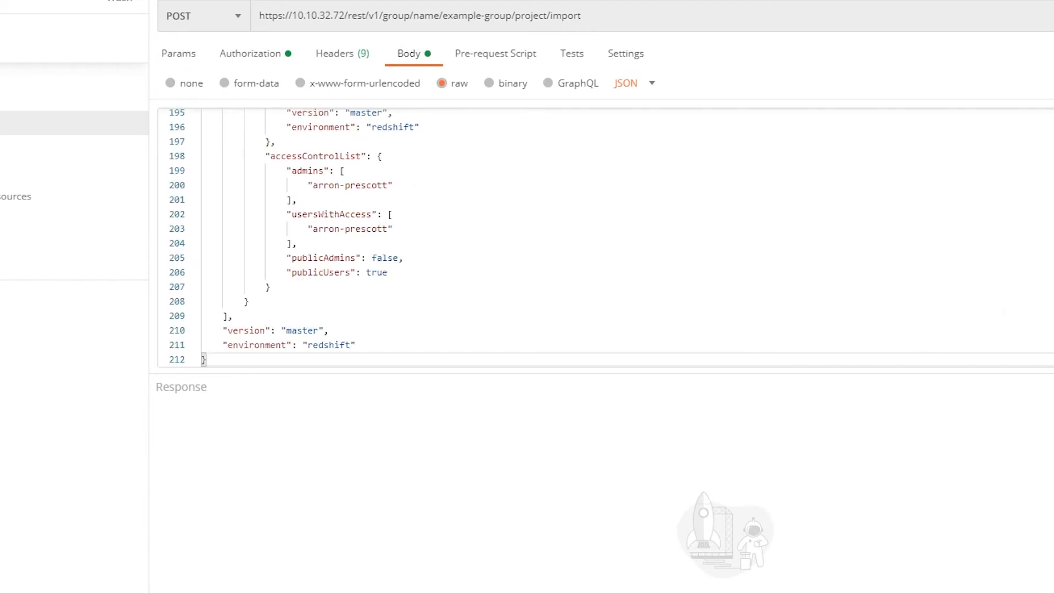
scroll(393, 220, "up", 20)
Step: Append -2 to the project name example-project on line 4
left_click_drag(312, 159, 393, 159)
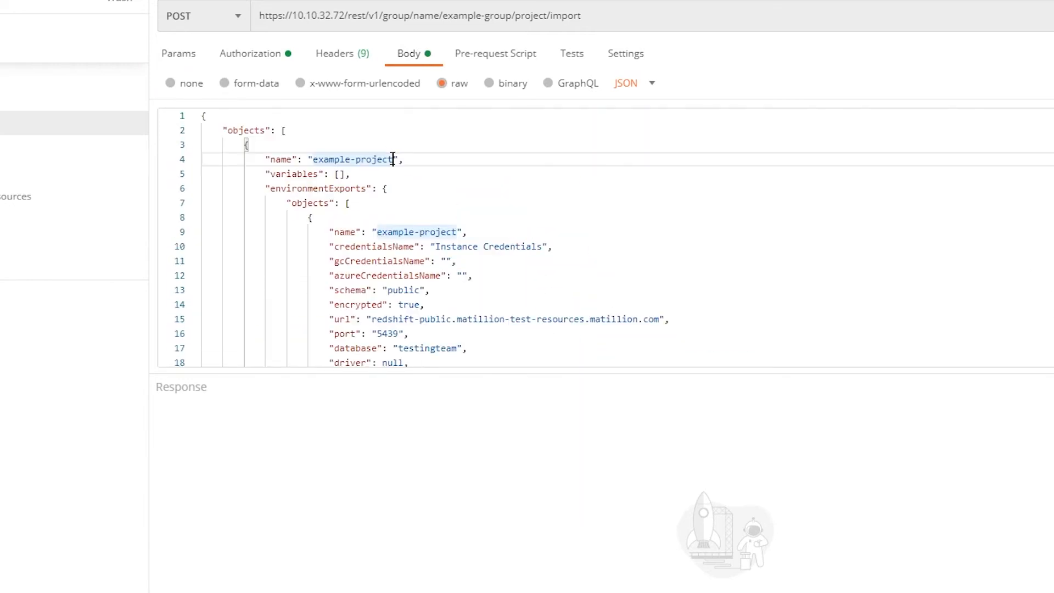
left_click(393, 159)
type("-2")
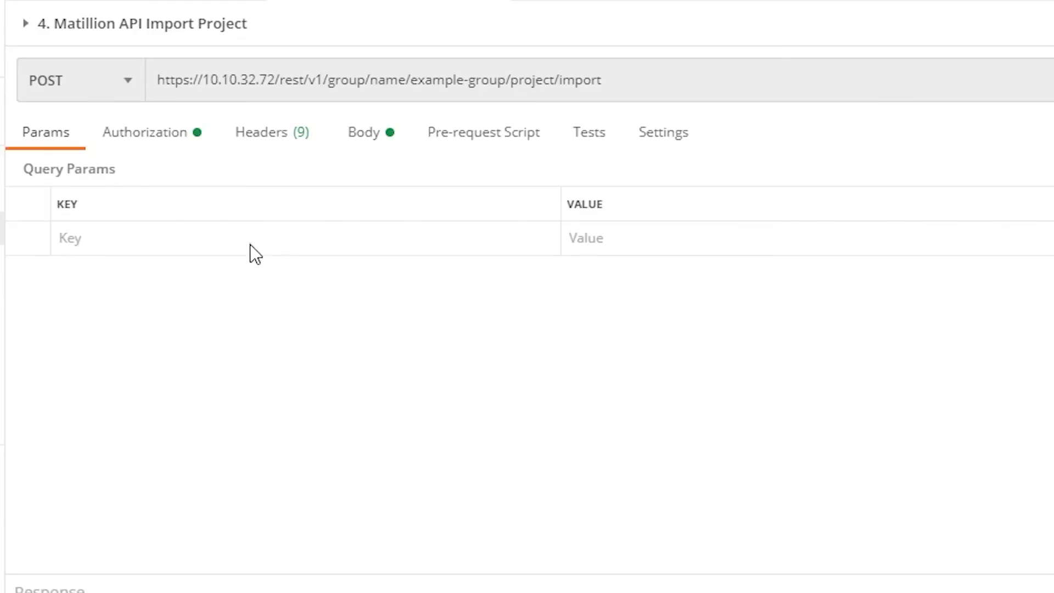
Step: Append -2 to example-project on lines 4 and 9, keeping the method as POST
left_click(130, 82)
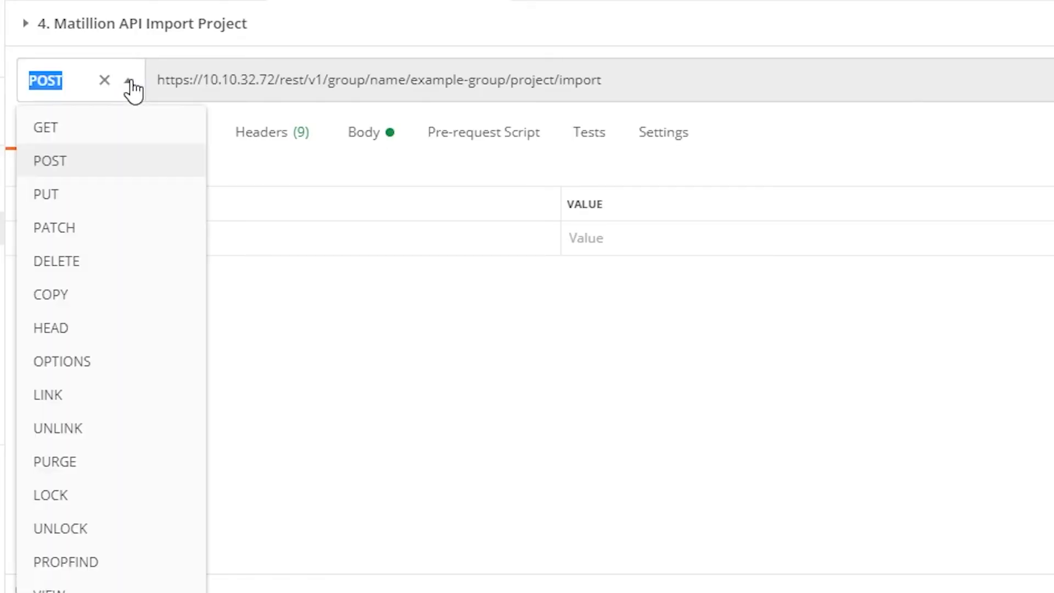
left_click(113, 160)
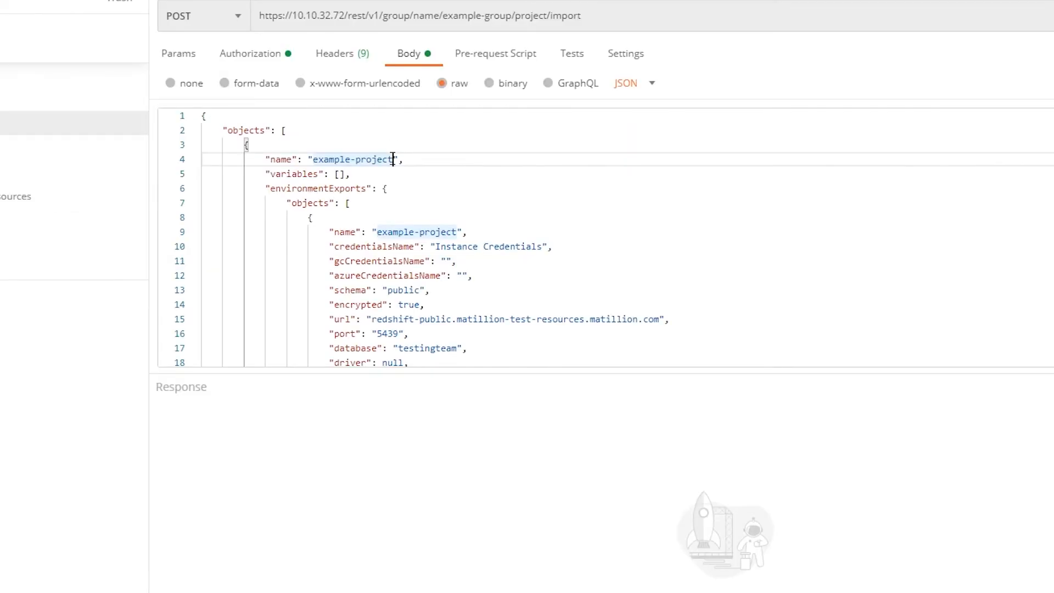
left_click(393, 159)
type("-2")
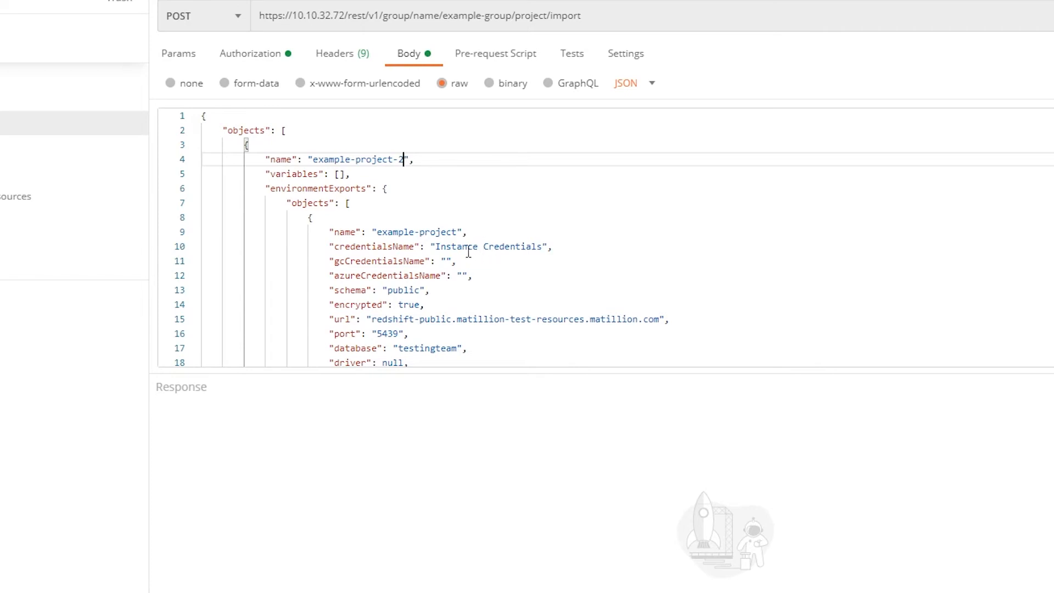
left_click(457, 231)
right_click(457, 231)
key("Escape")
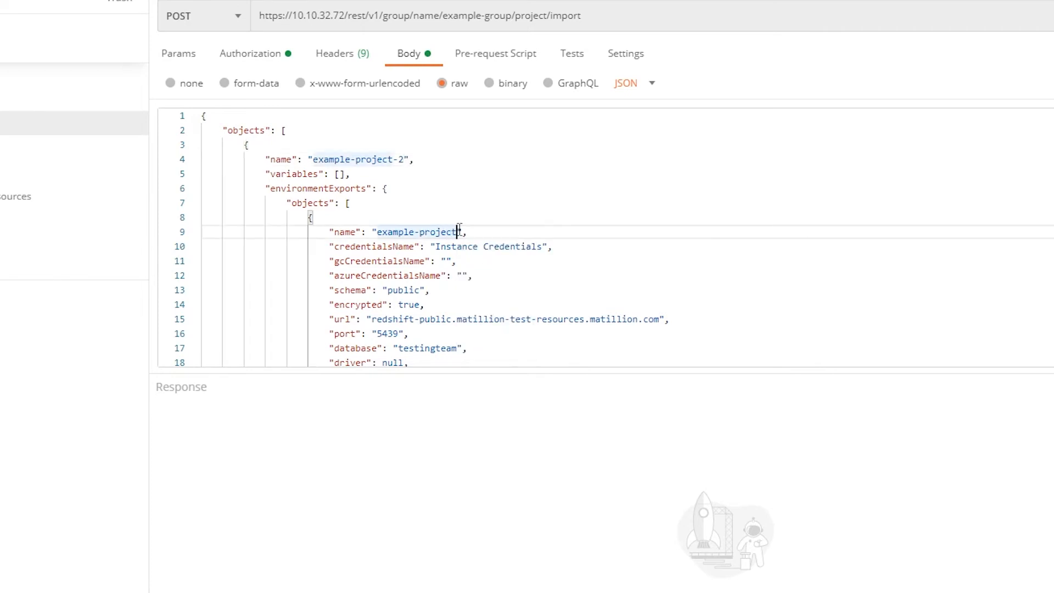
type("-2")
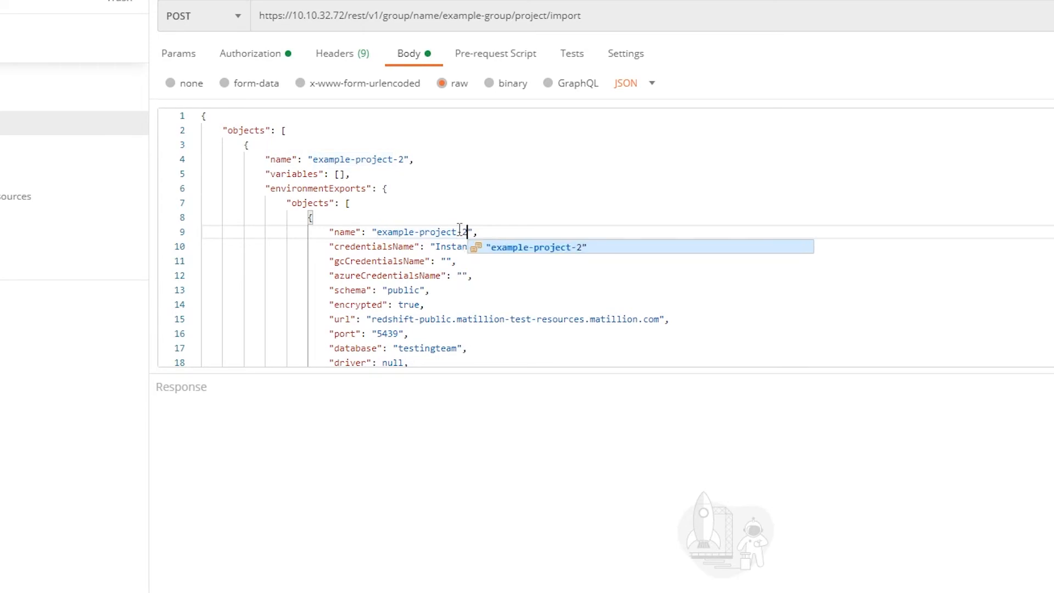
left_click(512, 190)
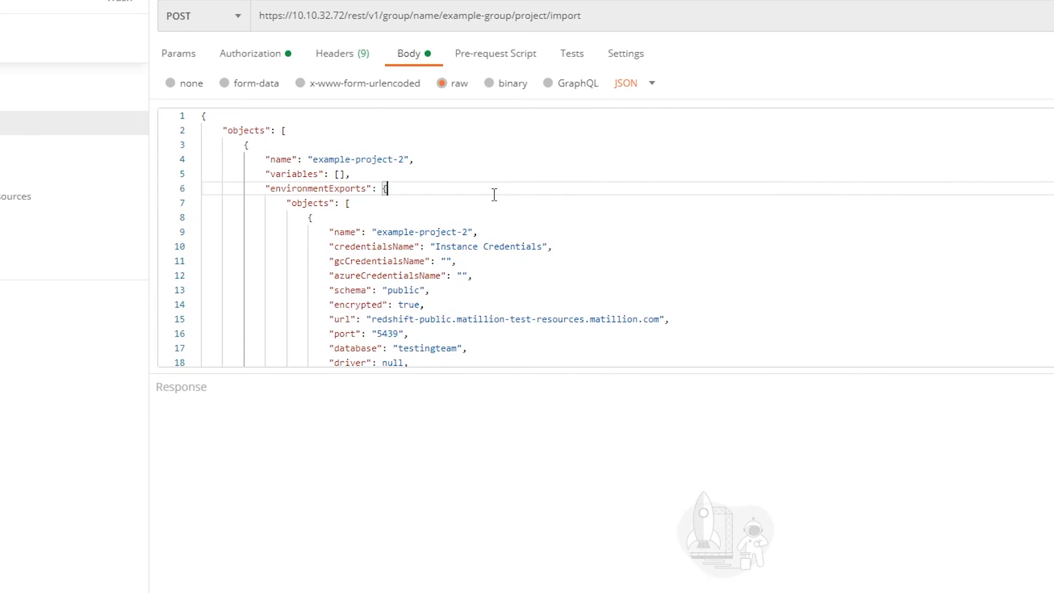
left_click(556, 142)
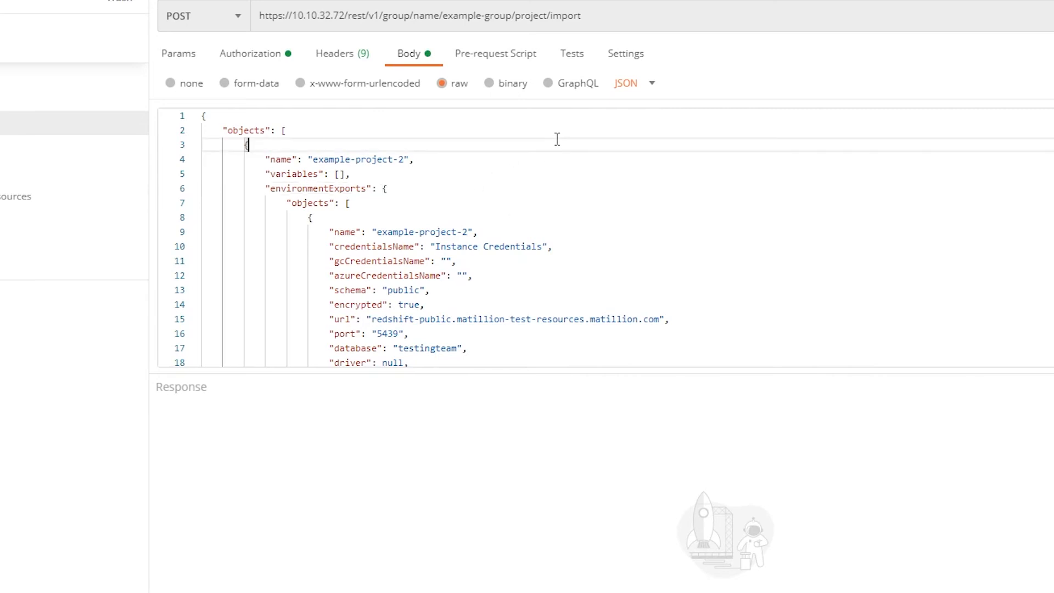
left_click(209, 120)
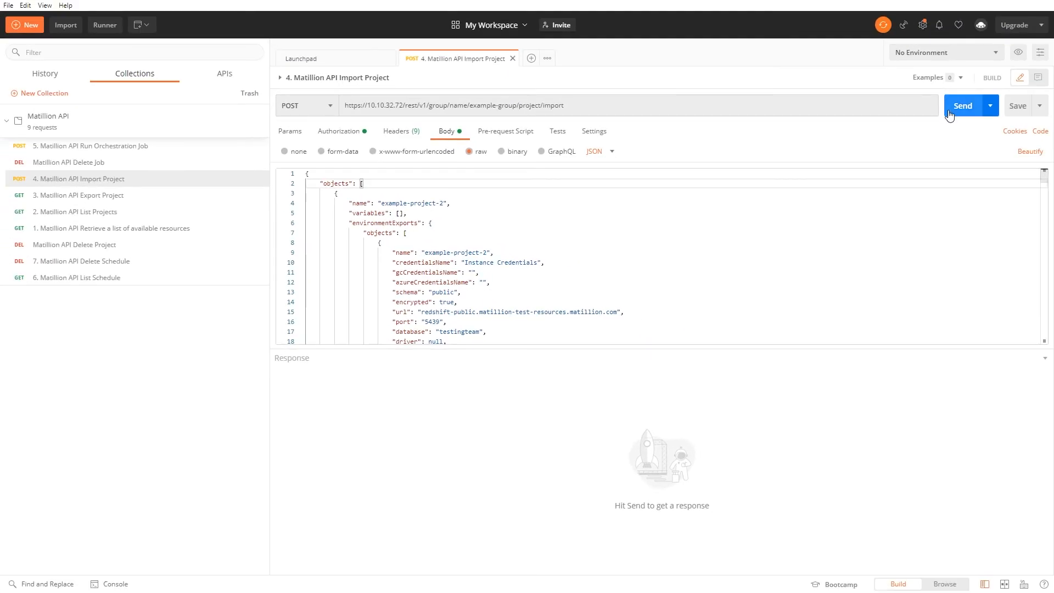
Step: Send the import request and confirm 200 OK with example-project-2 imported
left_click(955, 113)
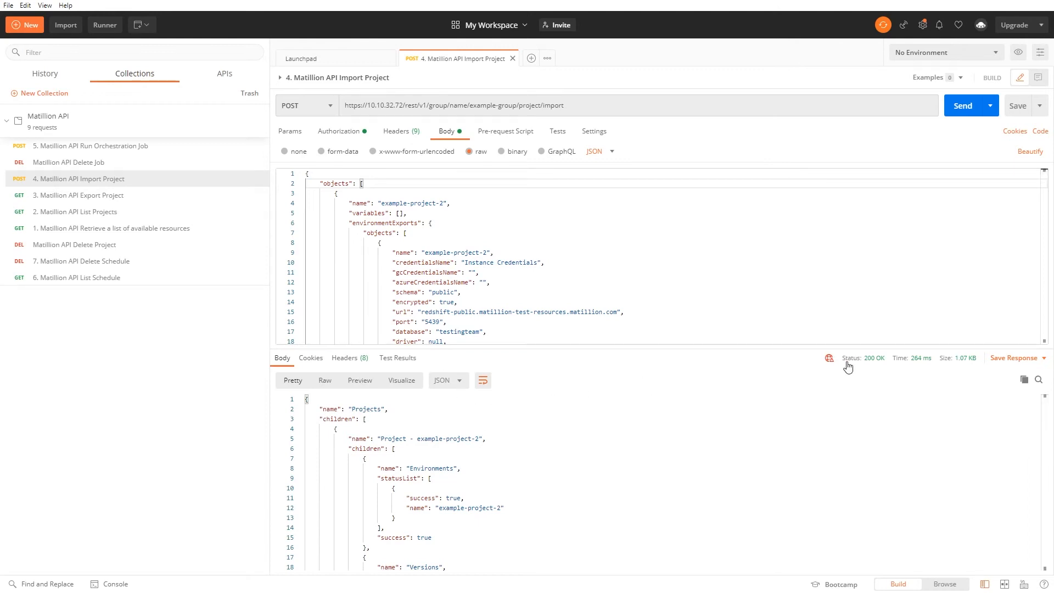
mouse_move(848, 365)
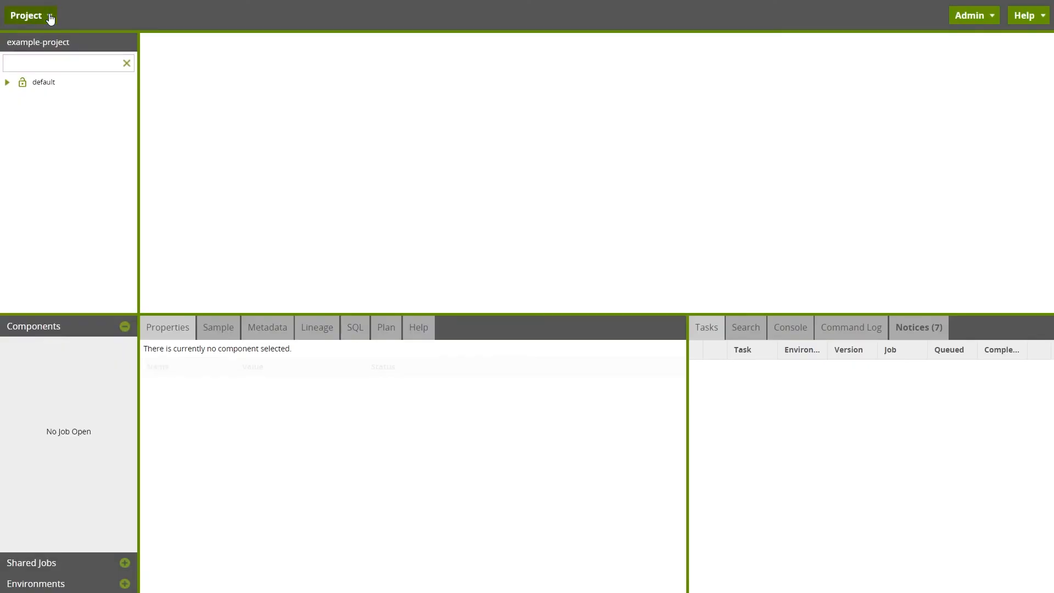
left_click(49, 17)
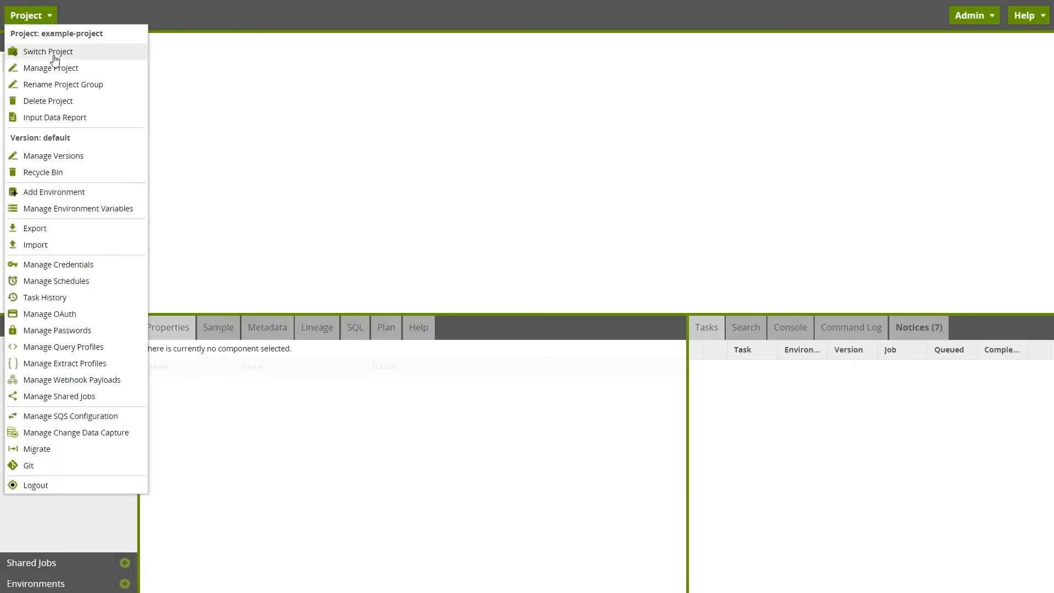
Step: In Switch Project, expand example-group and example-project-2 to confirm the imported project is listed
left_click(54, 57)
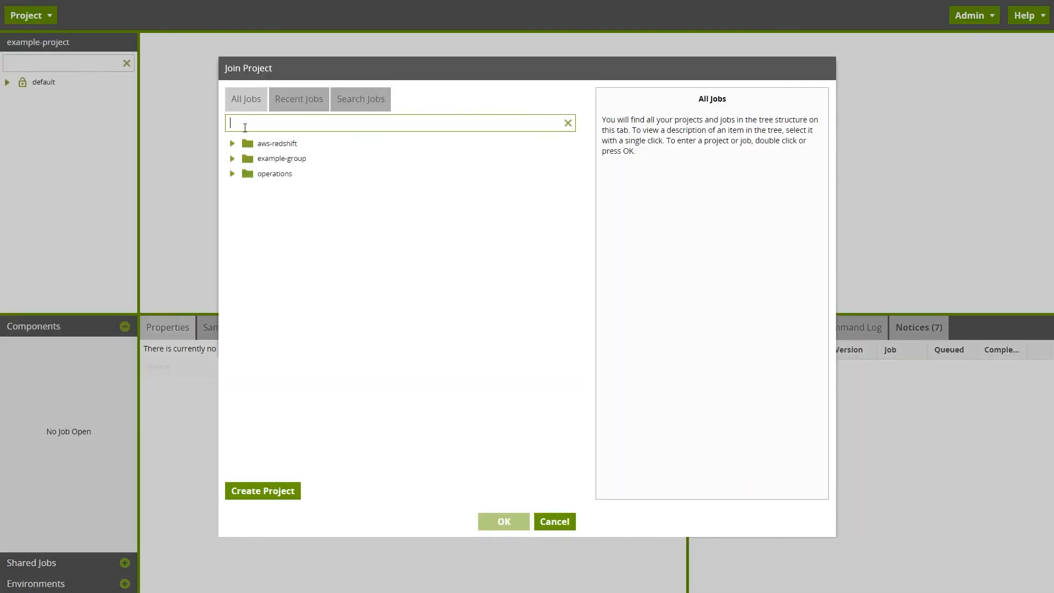
left_click(231, 158)
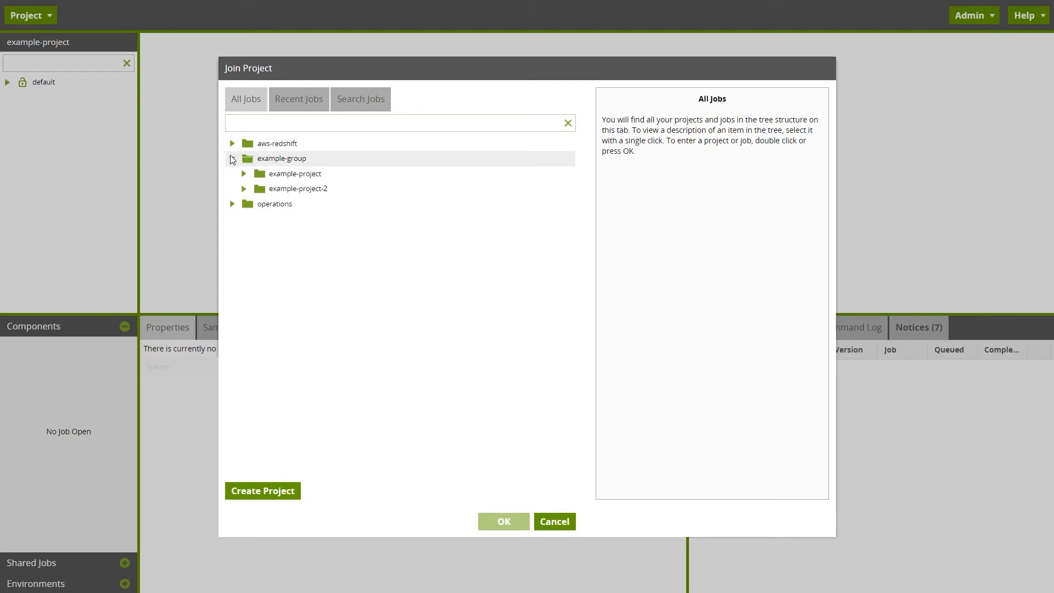
left_click(244, 188)
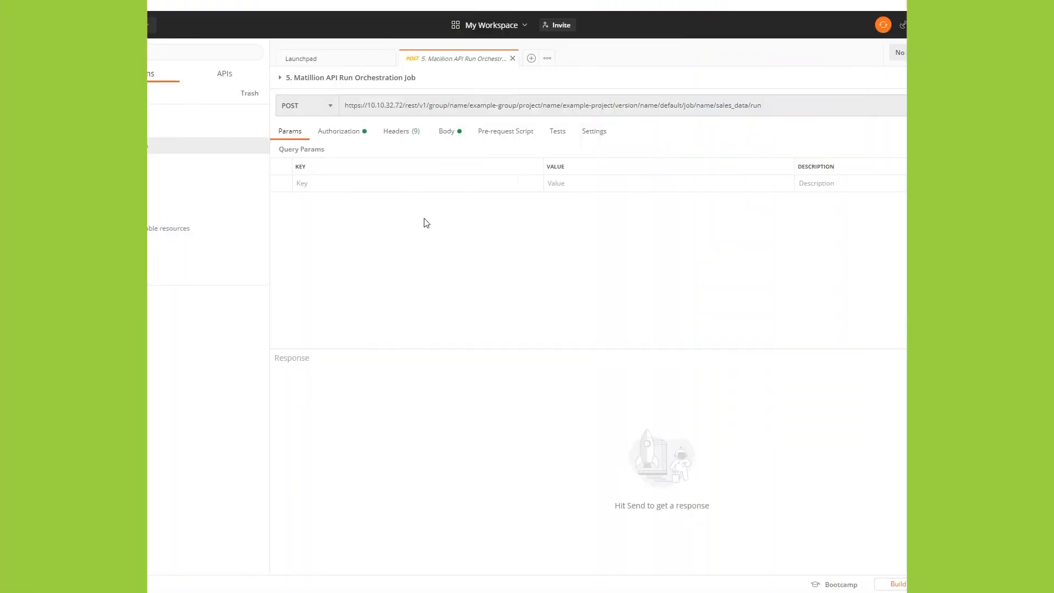
left_click(331, 106)
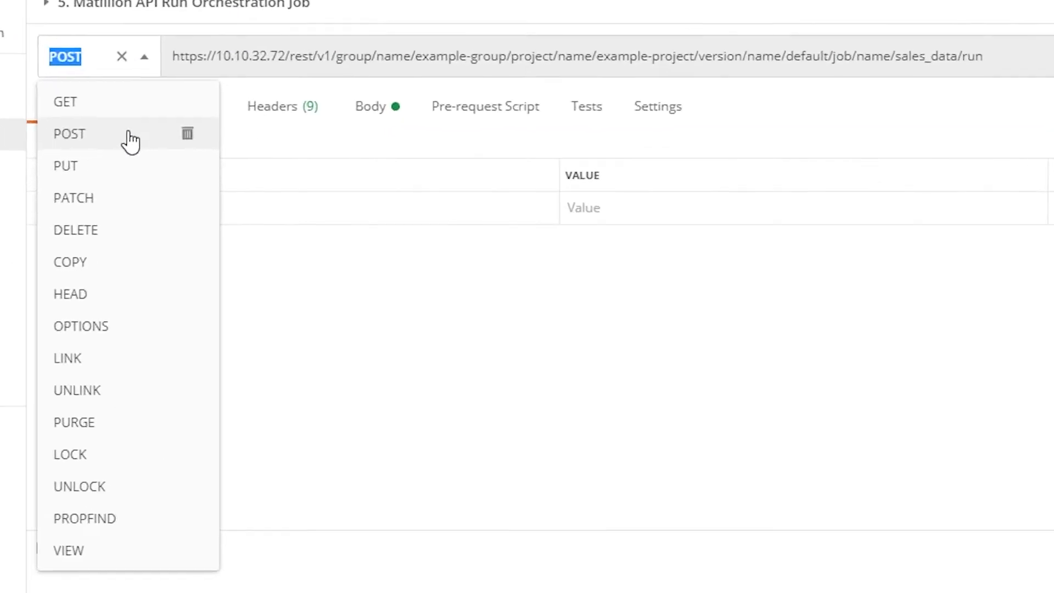
left_click(107, 130)
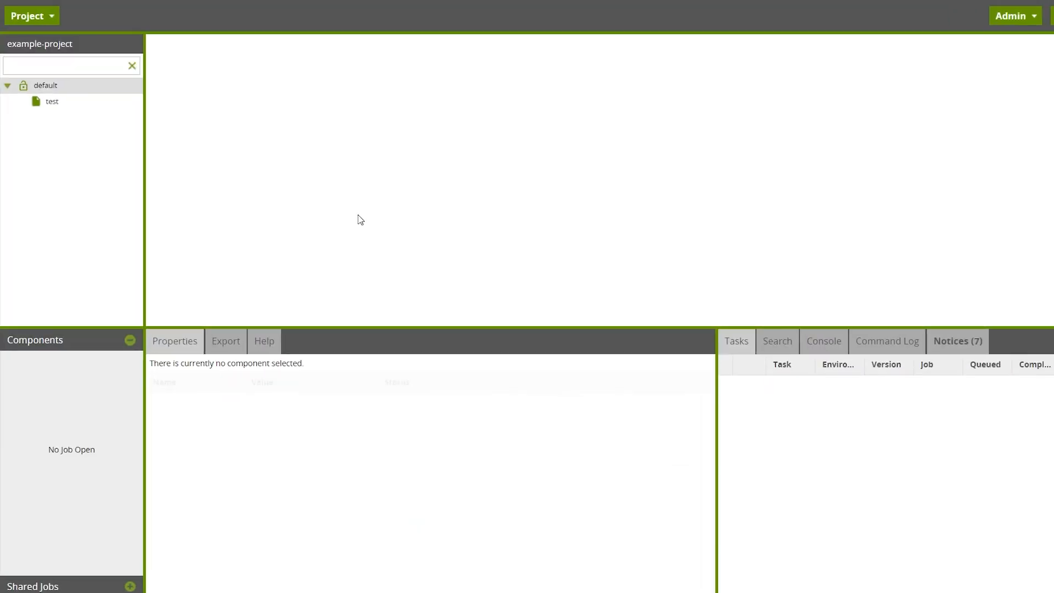
Step: Open Manage Versions for example-project to check which versions it has
left_click(77, 30)
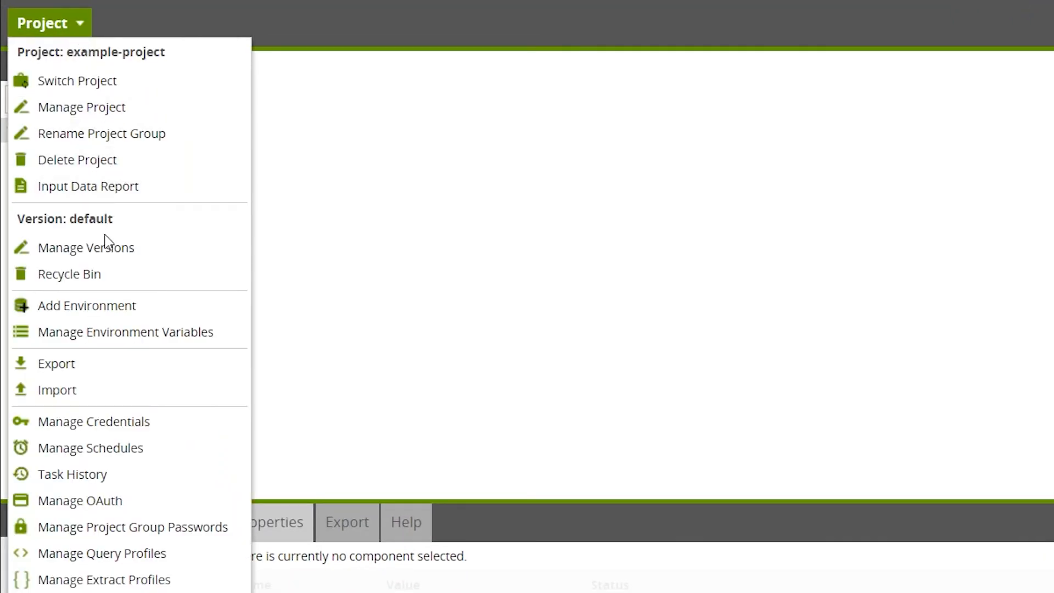
left_click(108, 244)
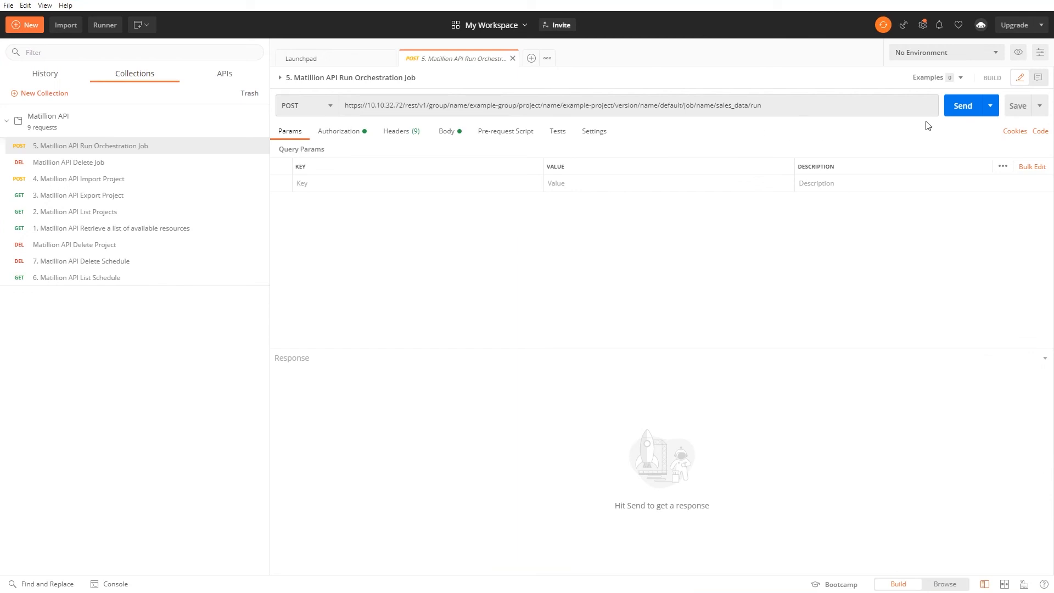
Step: Check the JSON body and send the Run Orchestration Job request to queue sales_data
left_click(457, 134)
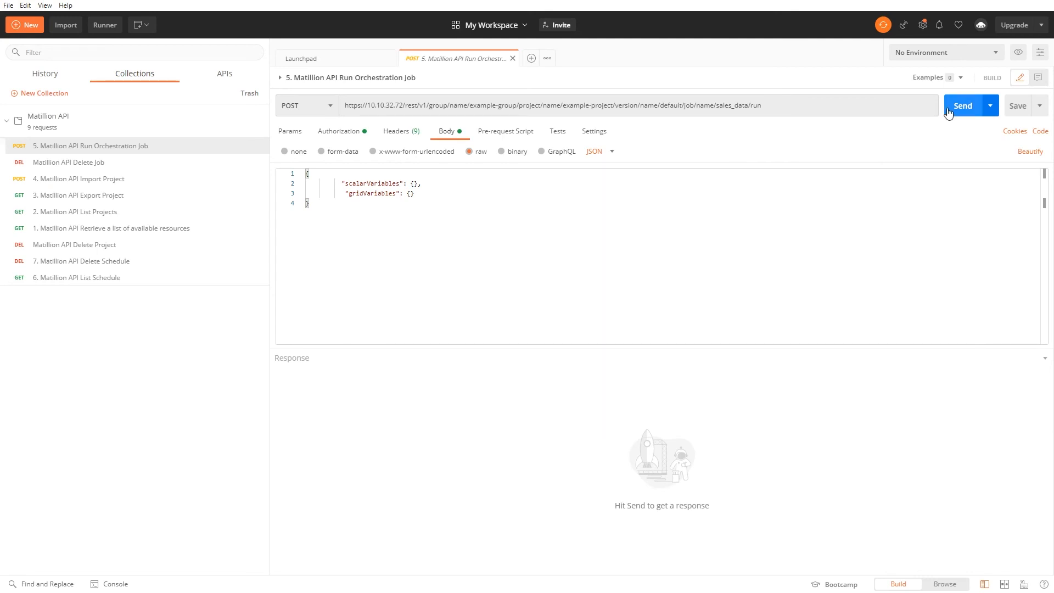
left_click(948, 111)
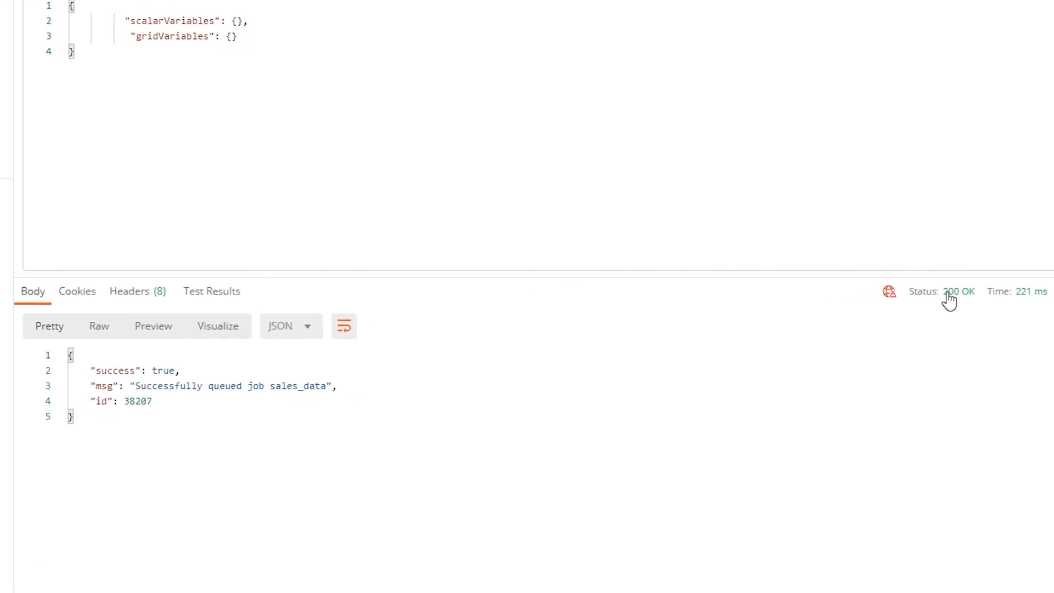
mouse_move(949, 300)
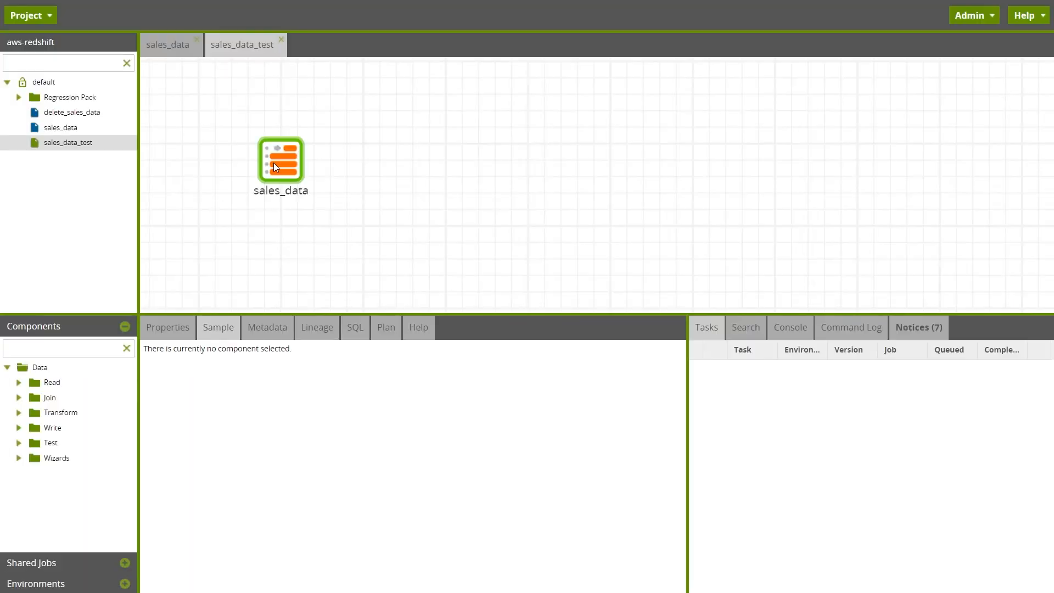
Step: Select the sales_data component and reload its sample data rows
left_click(274, 163)
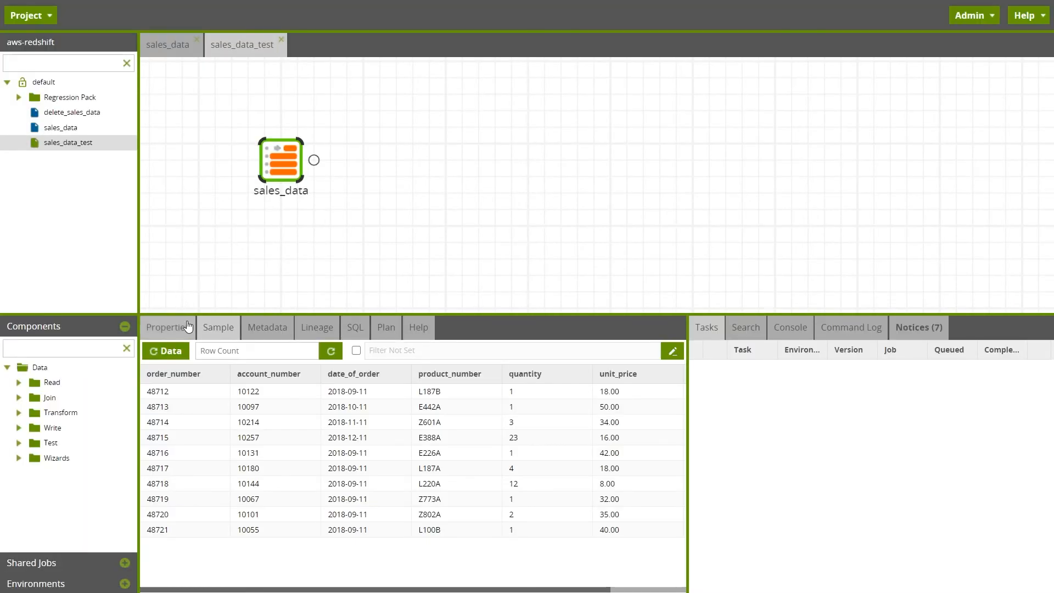
left_click(156, 356)
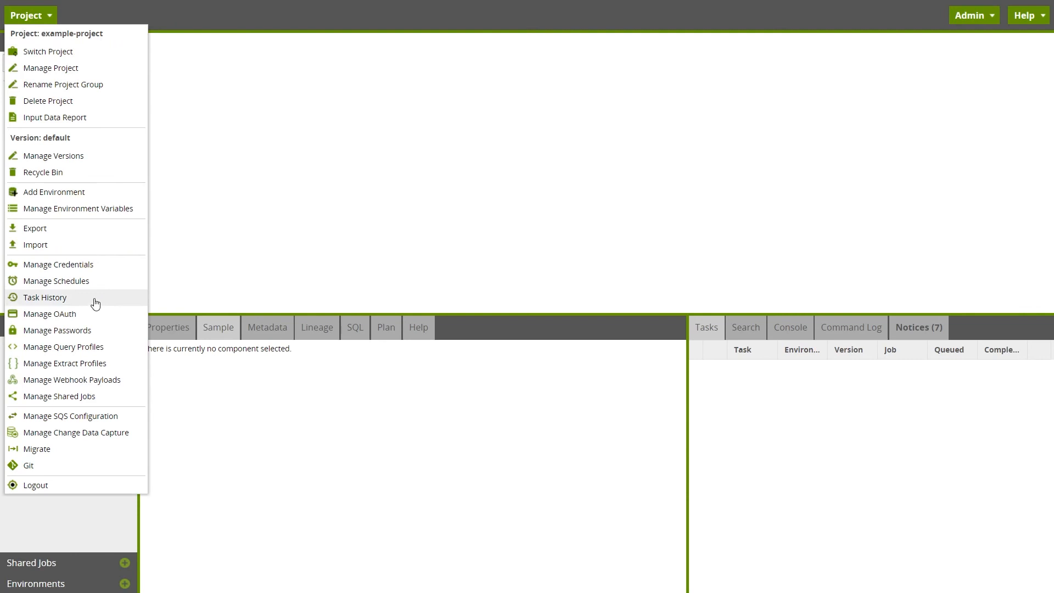
Step: Create a new schedule named sales_data_schedule with a run time of 12:00
left_click(93, 284)
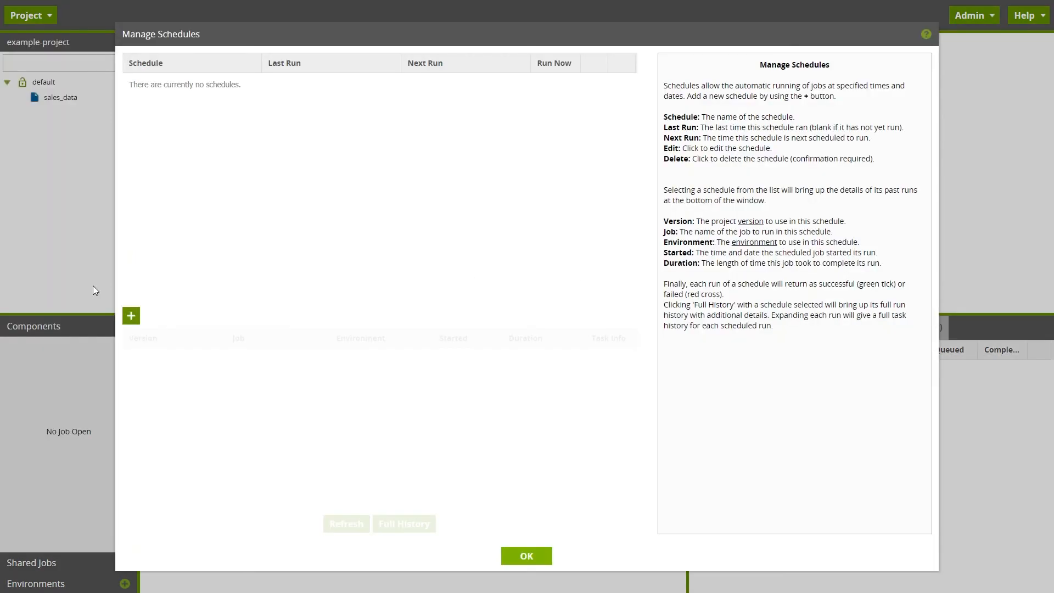
left_click(131, 315)
left_click(348, 161)
type("sales_data_schedule")
left_click(334, 231)
type("12")
left_click(338, 253)
type("0")
left_click(377, 277)
Step: Run it on Wednesdays with version default, job sales_data and the environment, then test and save
left_click(340, 326)
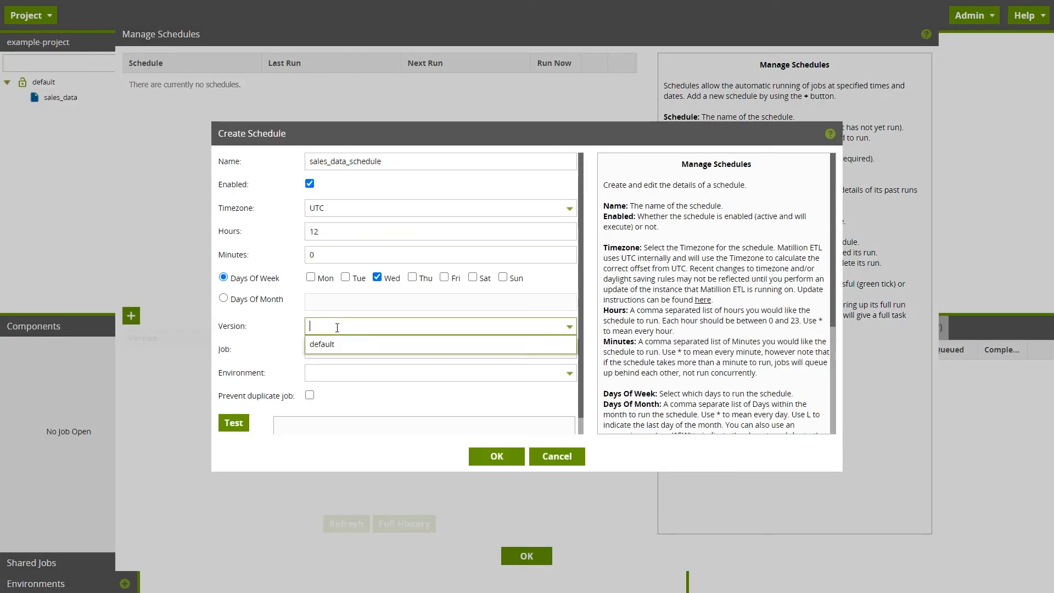
left_click(329, 344)
left_click(351, 350)
left_click(352, 374)
left_click(354, 374)
left_click(357, 392)
scroll(456, 369, "down", 1)
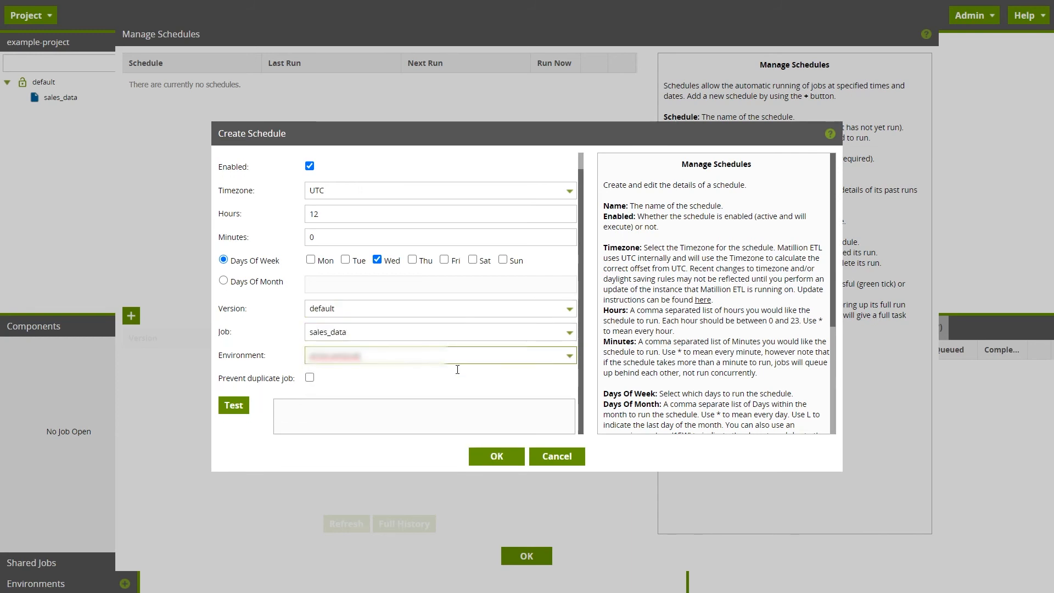
left_click(233, 405)
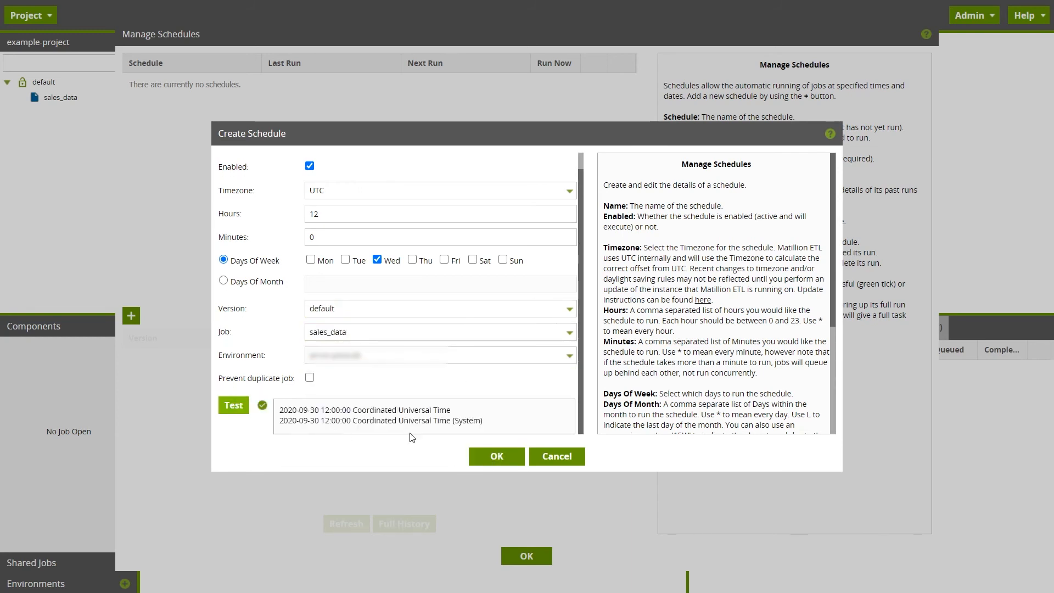
left_click(490, 460)
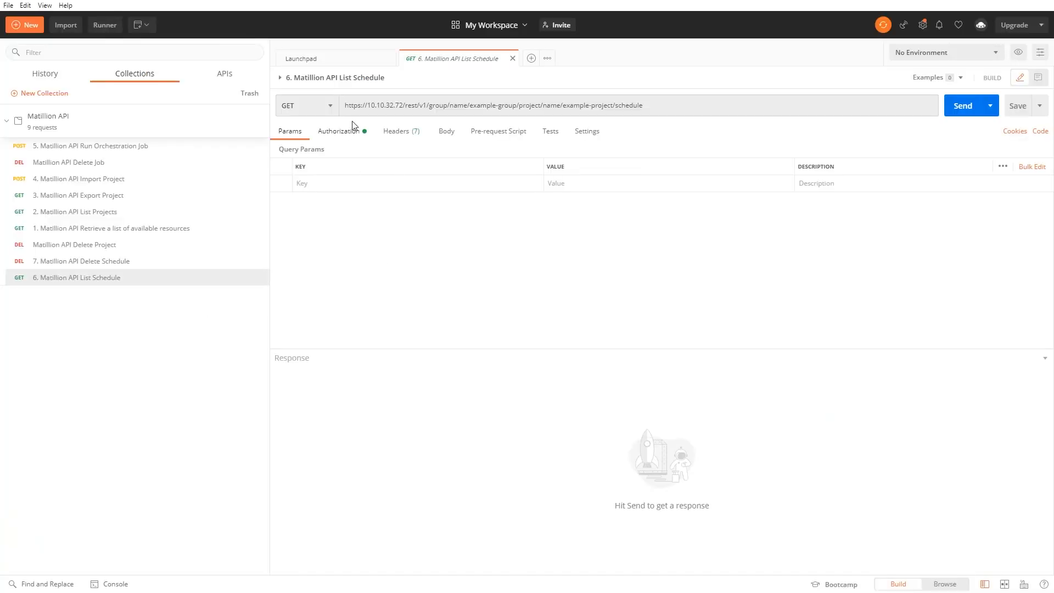
Step: Send the List Schedule request as GET and highlight the returned sales_data_schedule name
left_click(327, 107)
left_click(327, 127)
left_click(971, 106)
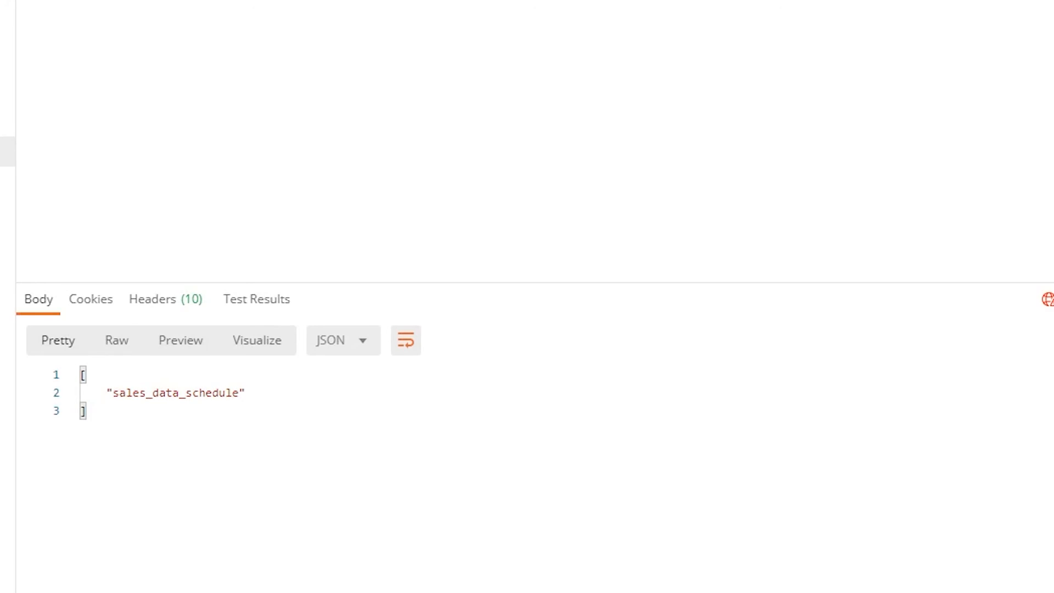
left_click_drag(107, 385, 246, 392)
left_click(315, 426)
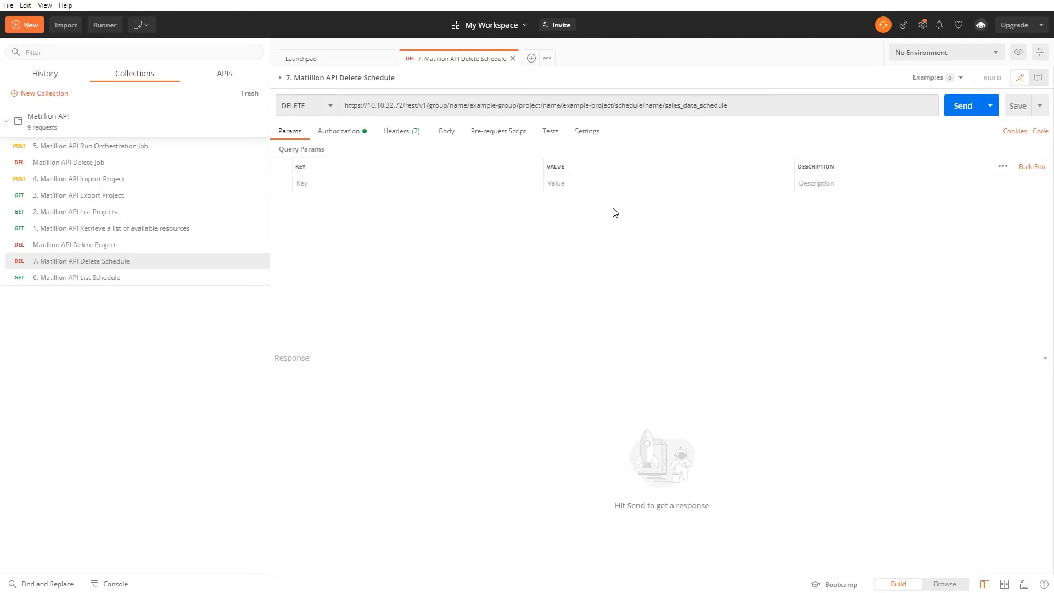
Step: Send the Delete Schedule request to remove sales_data_schedule
left_click(950, 113)
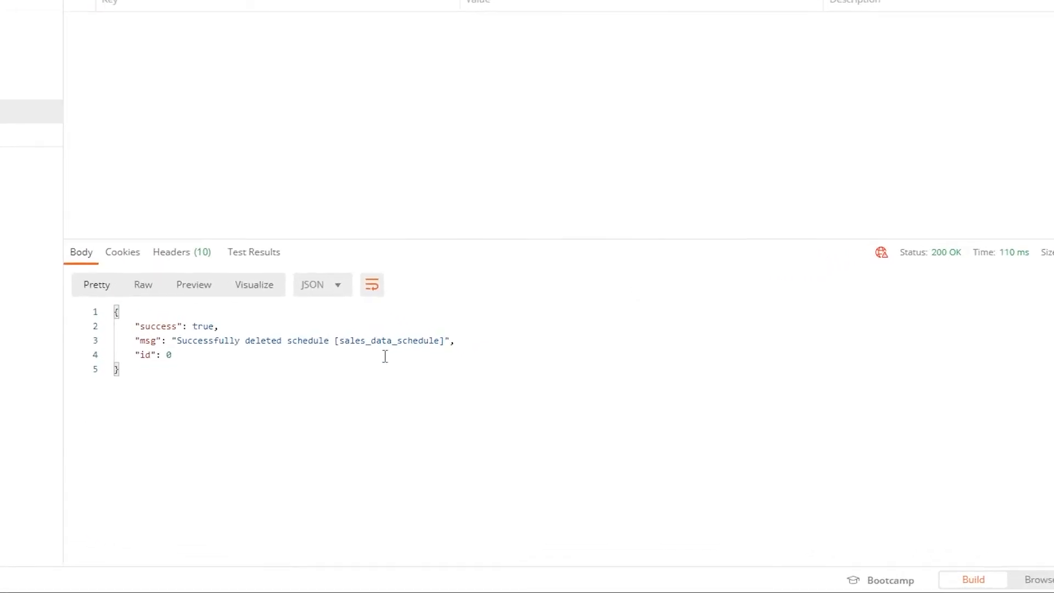
mouse_move(936, 240)
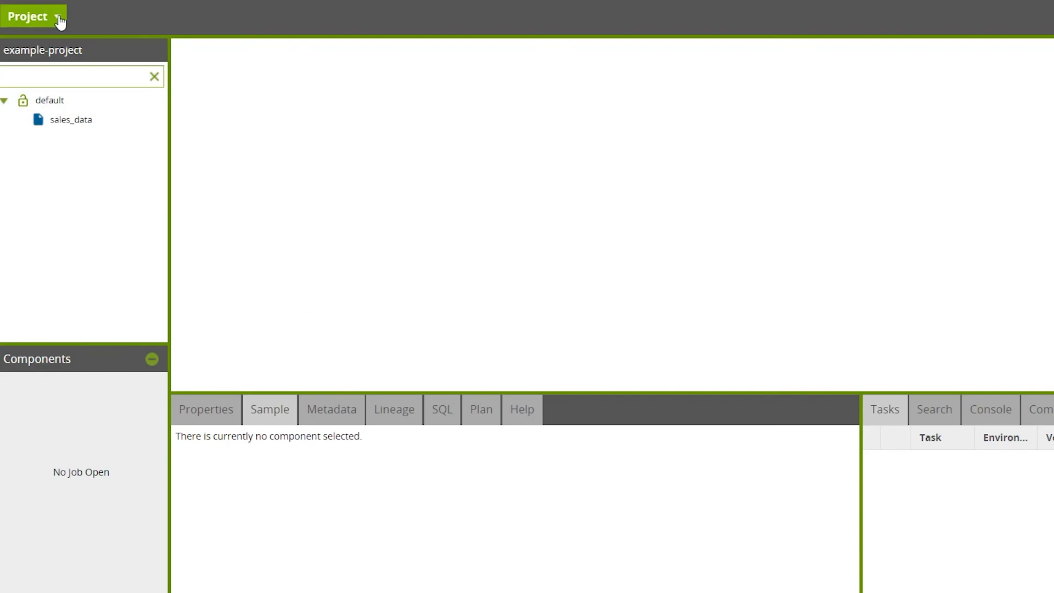
Step: Open Project > Manage Schedules to confirm no schedules remain
left_click(58, 18)
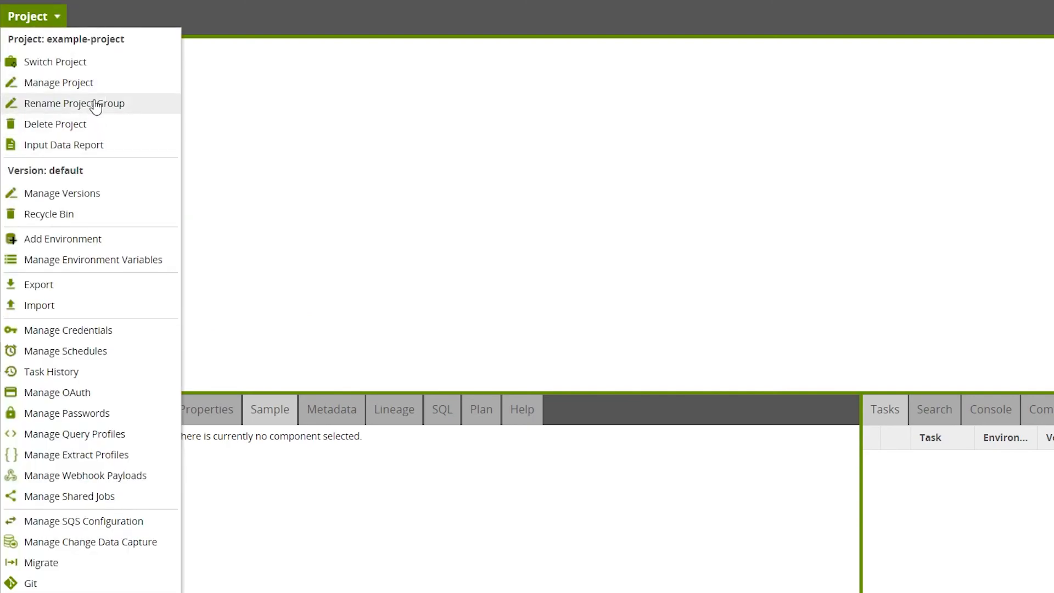
left_click(102, 352)
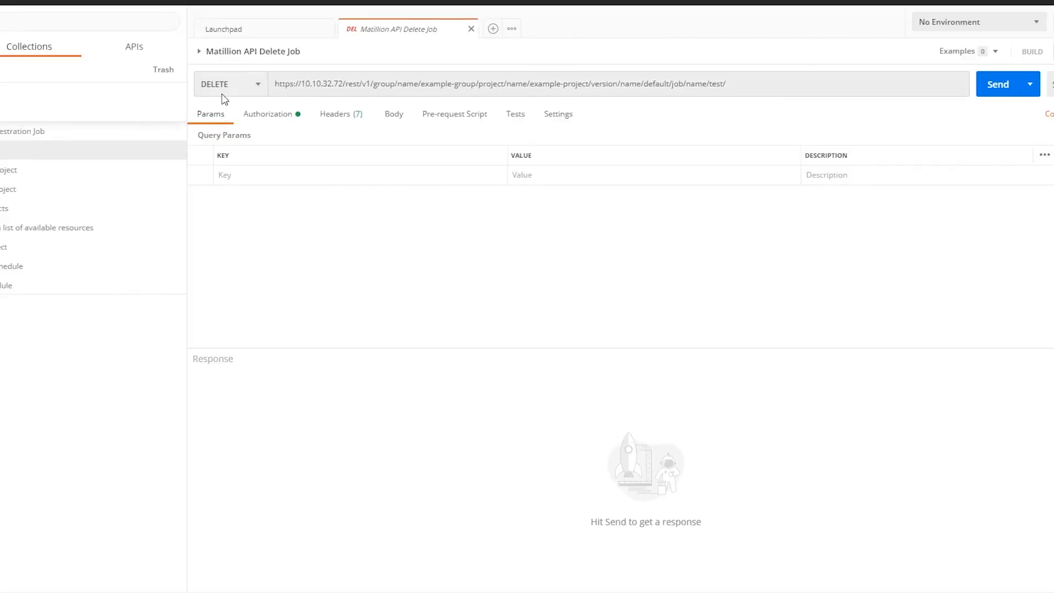
left_click(225, 90)
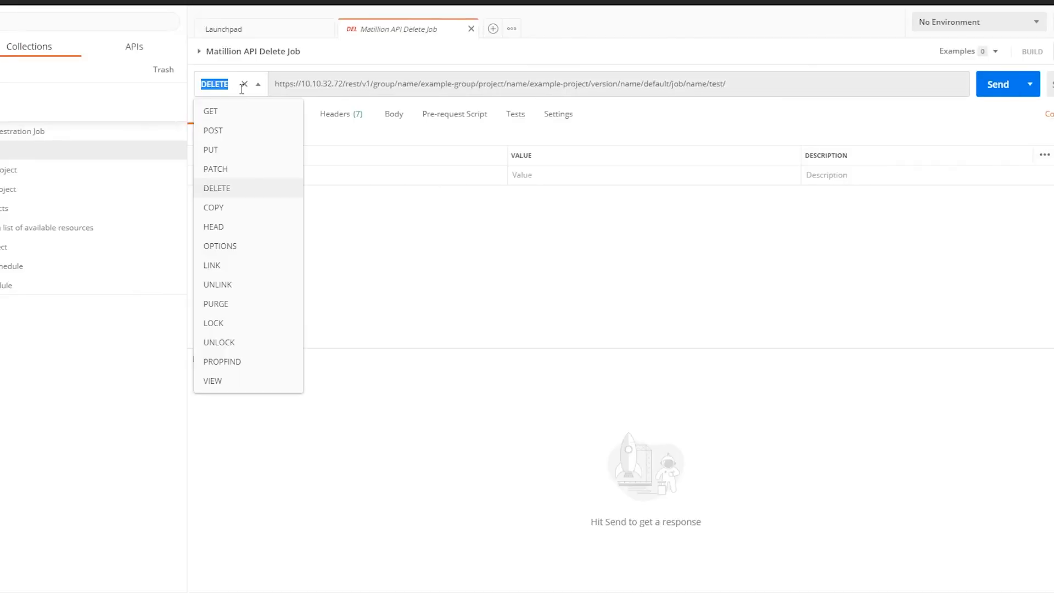
Step: Retarget the DELETE job request from test to sales_data, send it, and check Matillion's Recycle Bin
left_click(252, 191)
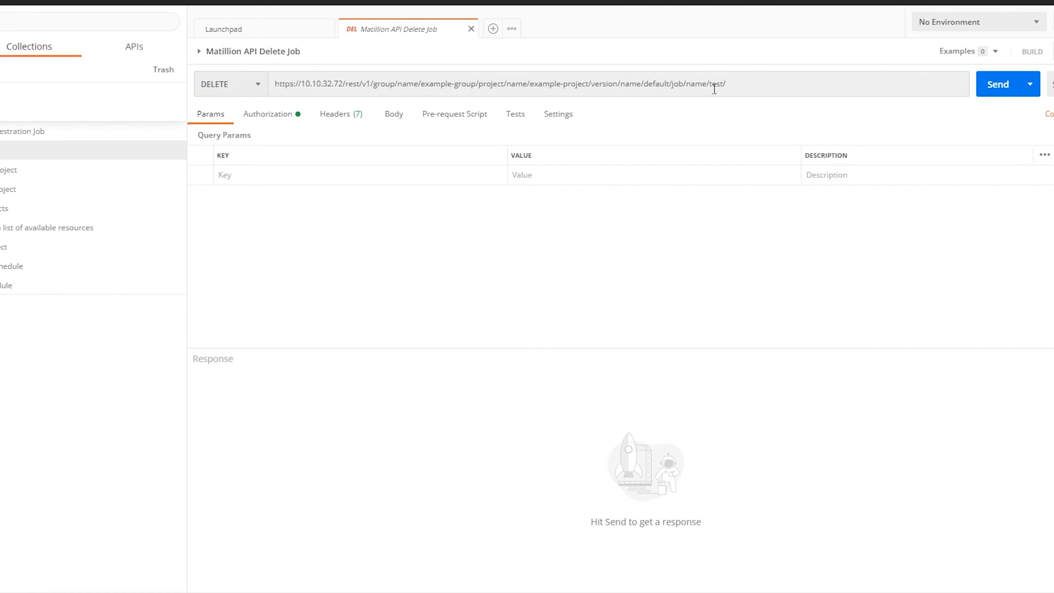
left_click_drag(724, 85, 709, 84)
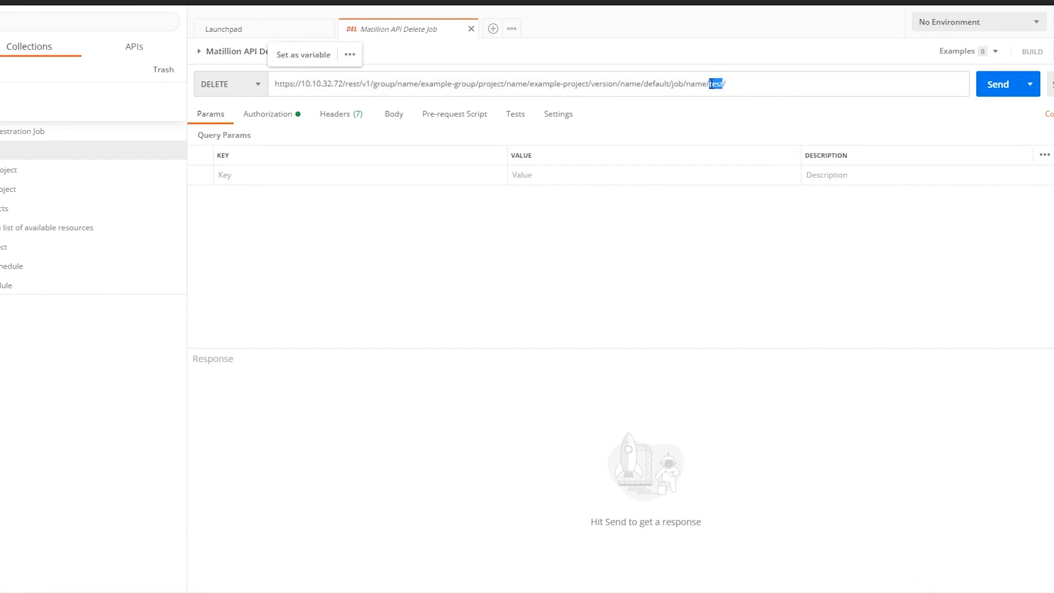
type("sales_data")
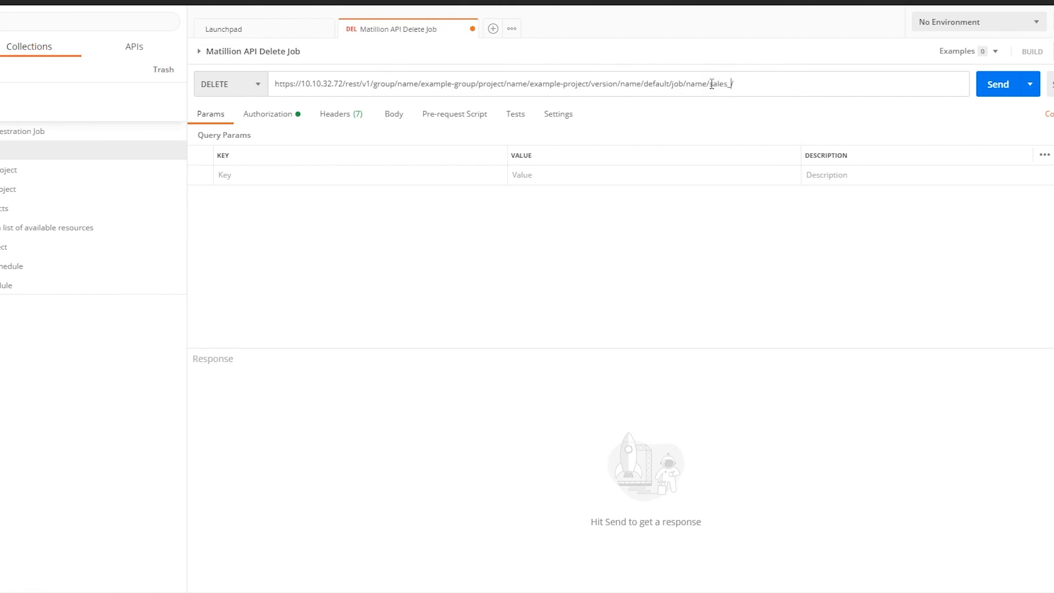
left_click(771, 51)
left_click(998, 88)
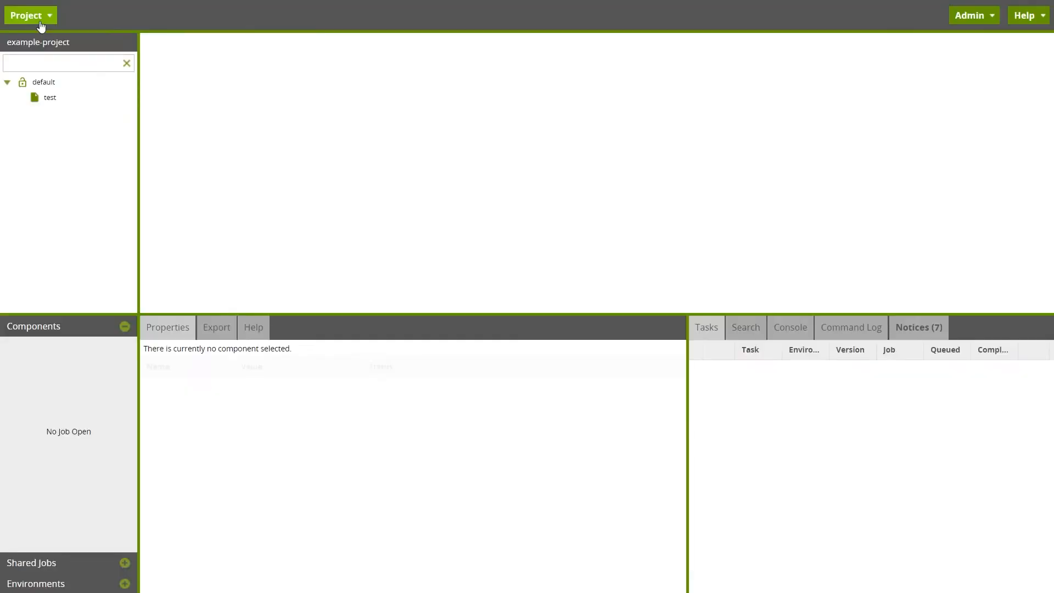
left_click(38, 16)
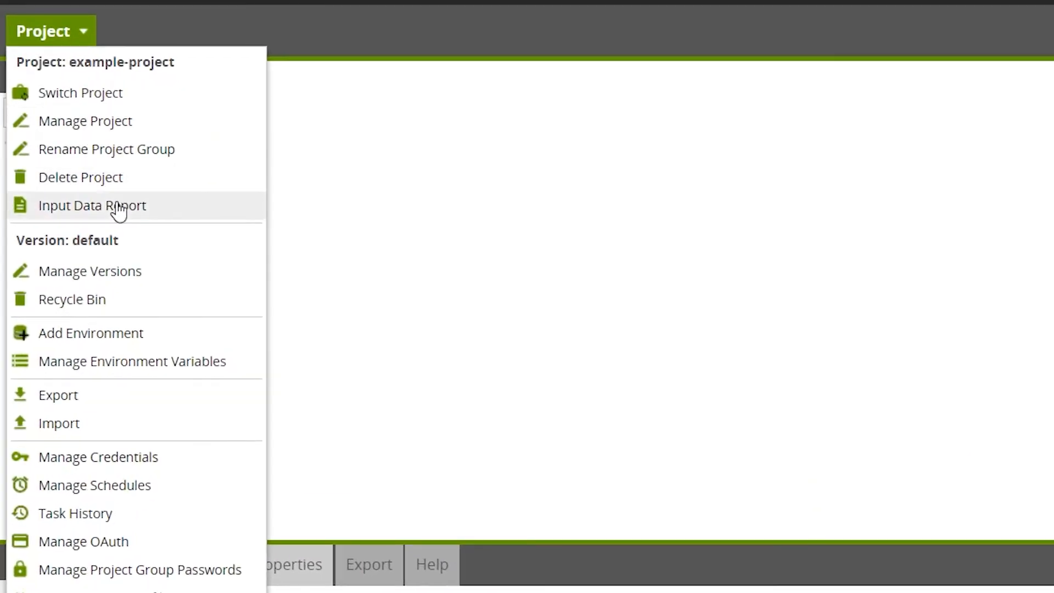
left_click(138, 308)
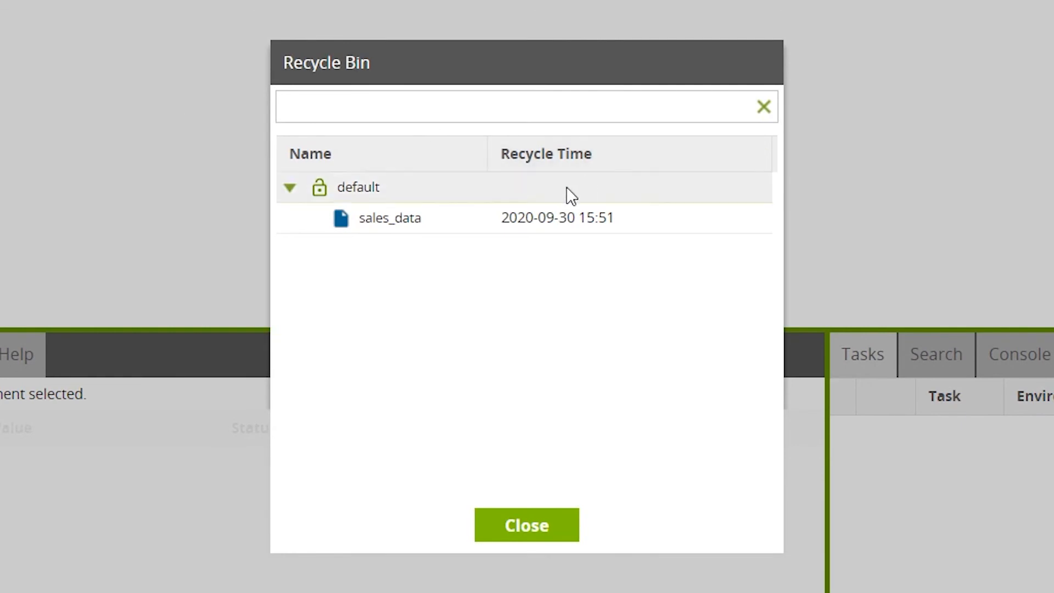